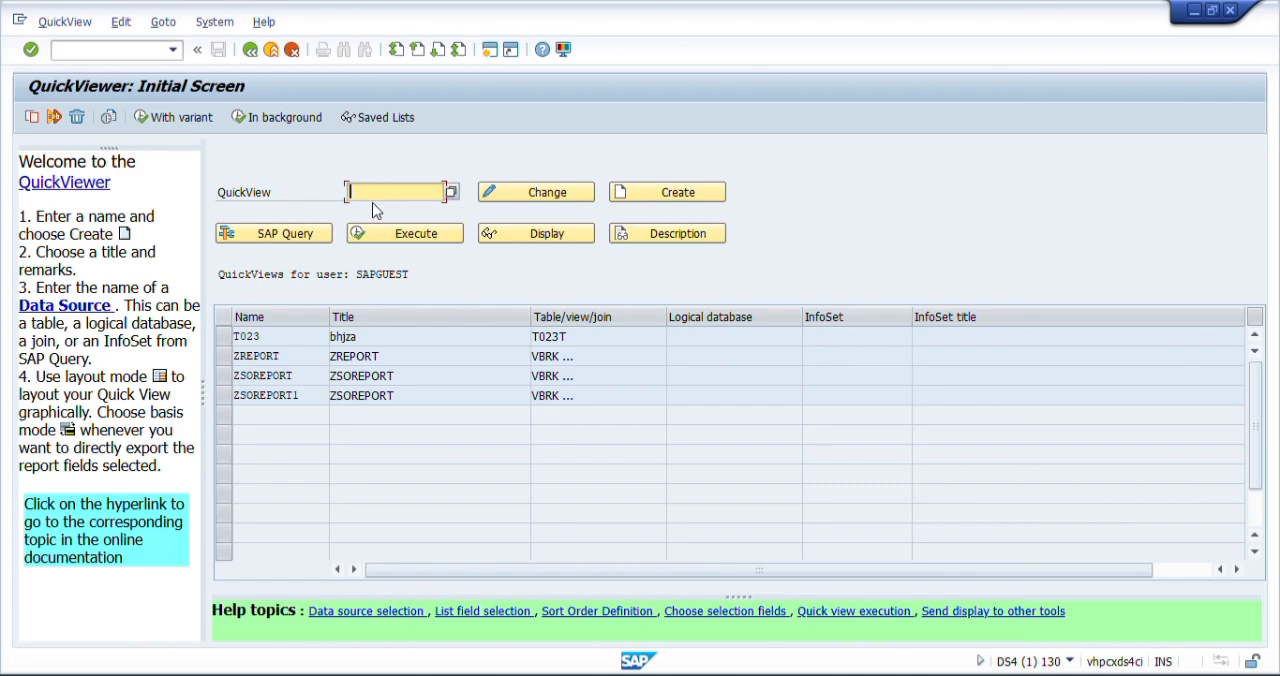
- Create a new QuickView named ZSO_report
{"action": "type", "text": "Z"}
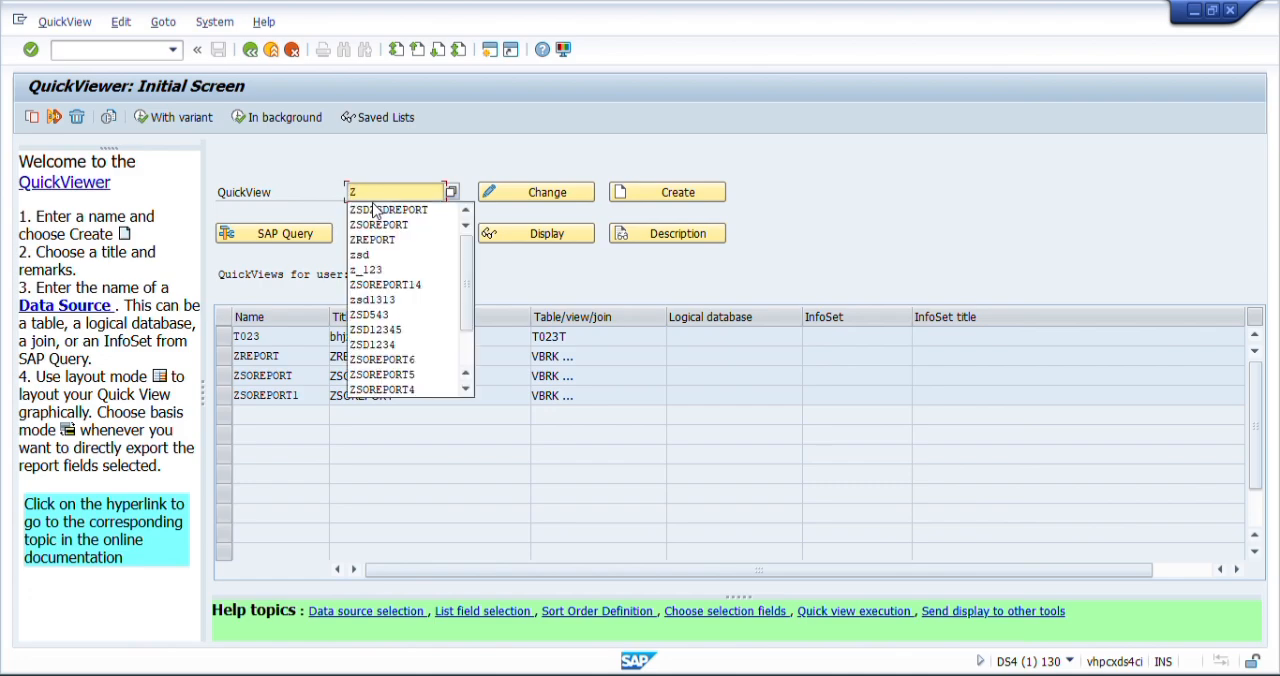
{"action": "type", "text": "S"}
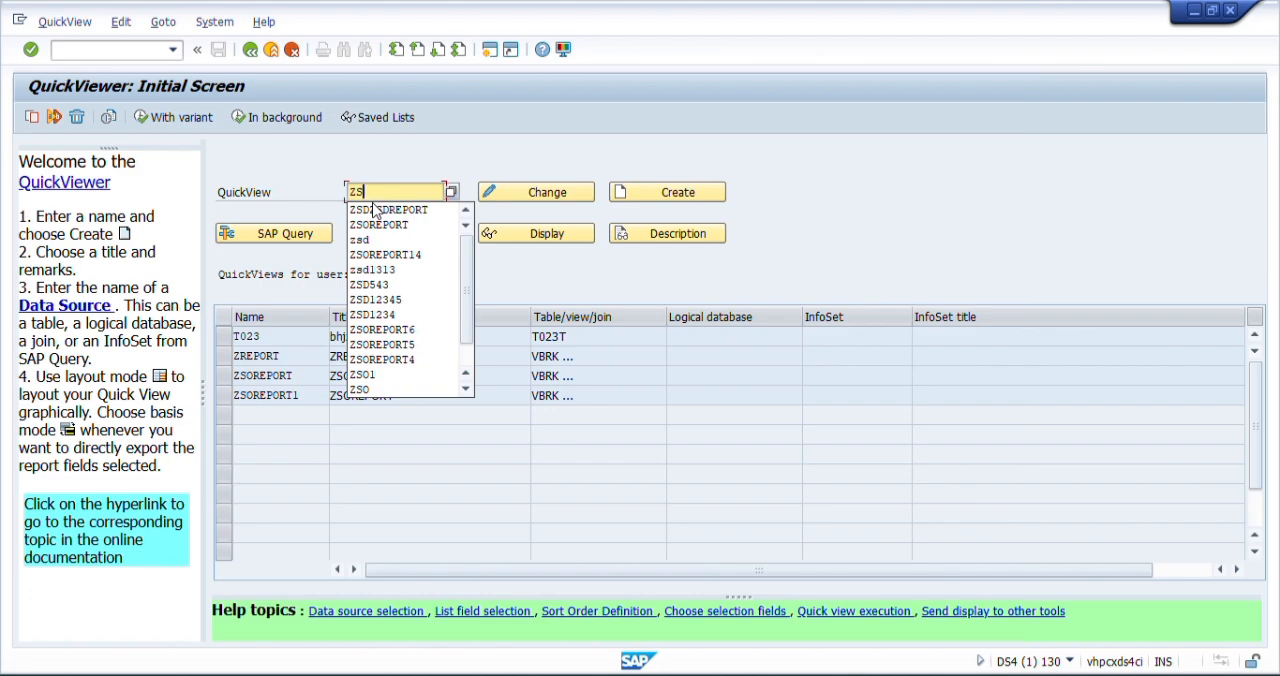
{"action": "type", "text": "O"}
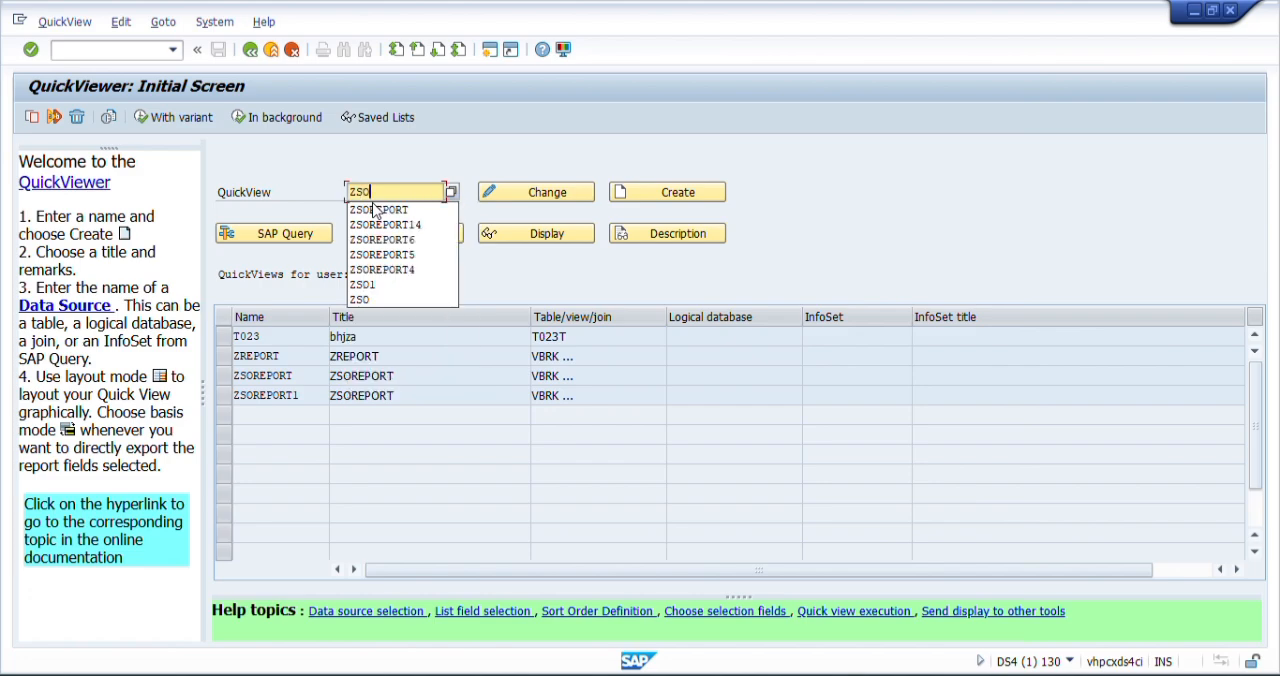
{"action": "type", "text": "_rep"}
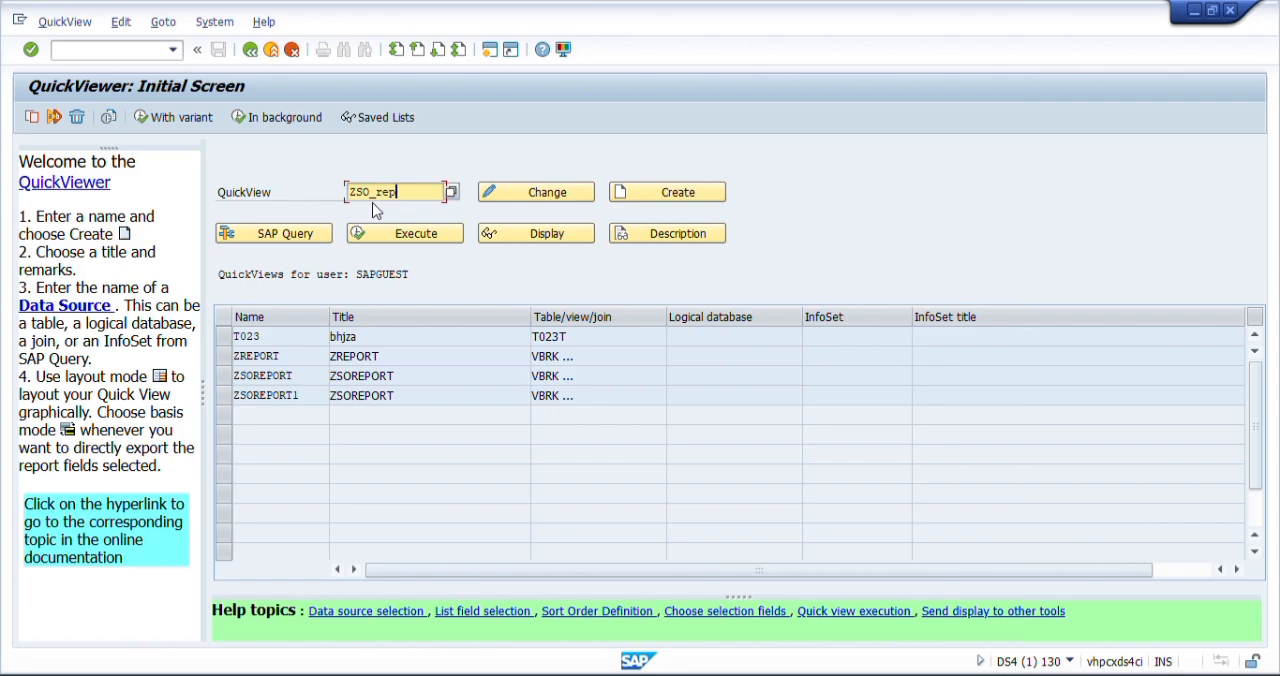
{"action": "type", "text": "ort"}
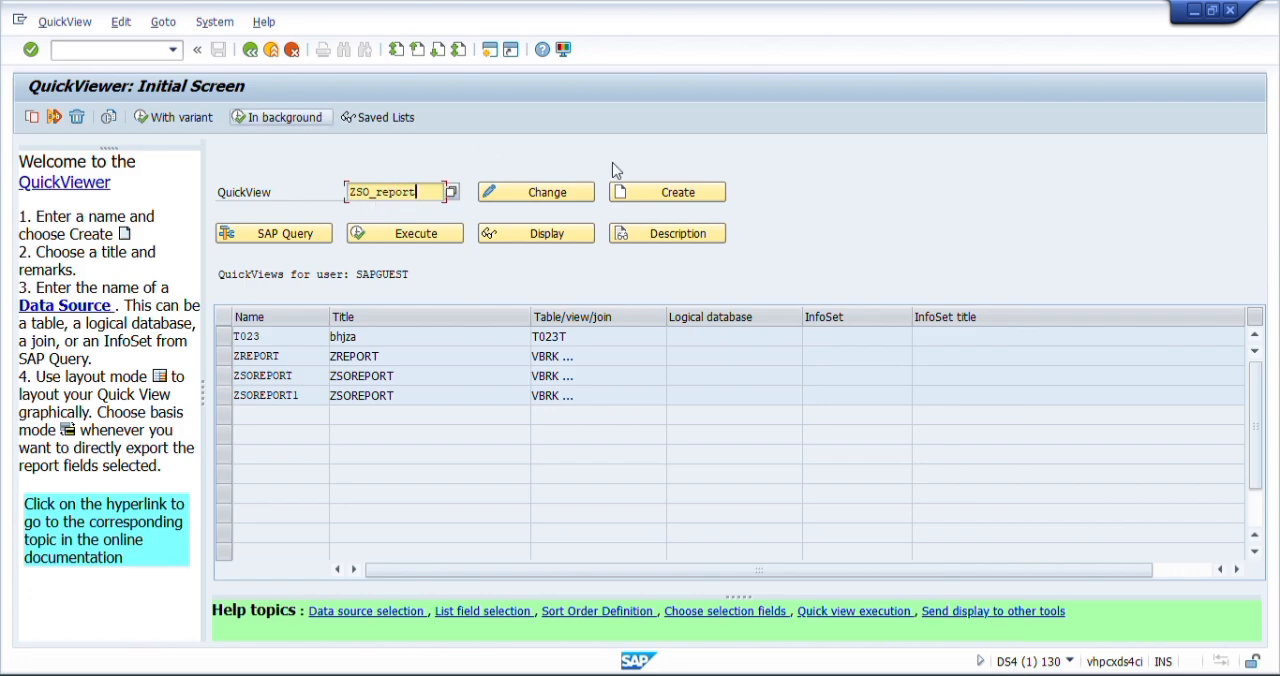
{"action": "left_click", "coordinate": [673, 200]}
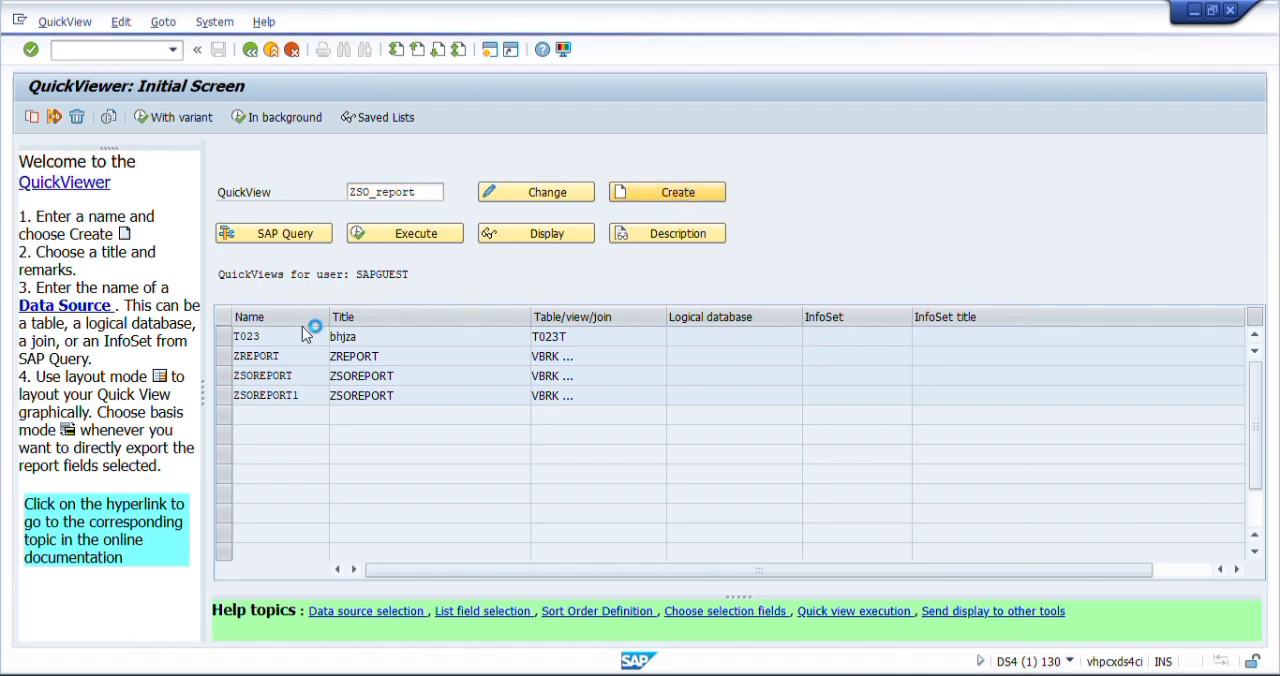
{"action": "left_click_drag", "start_coordinate": [318, 338], "coordinate": [421, 193]}
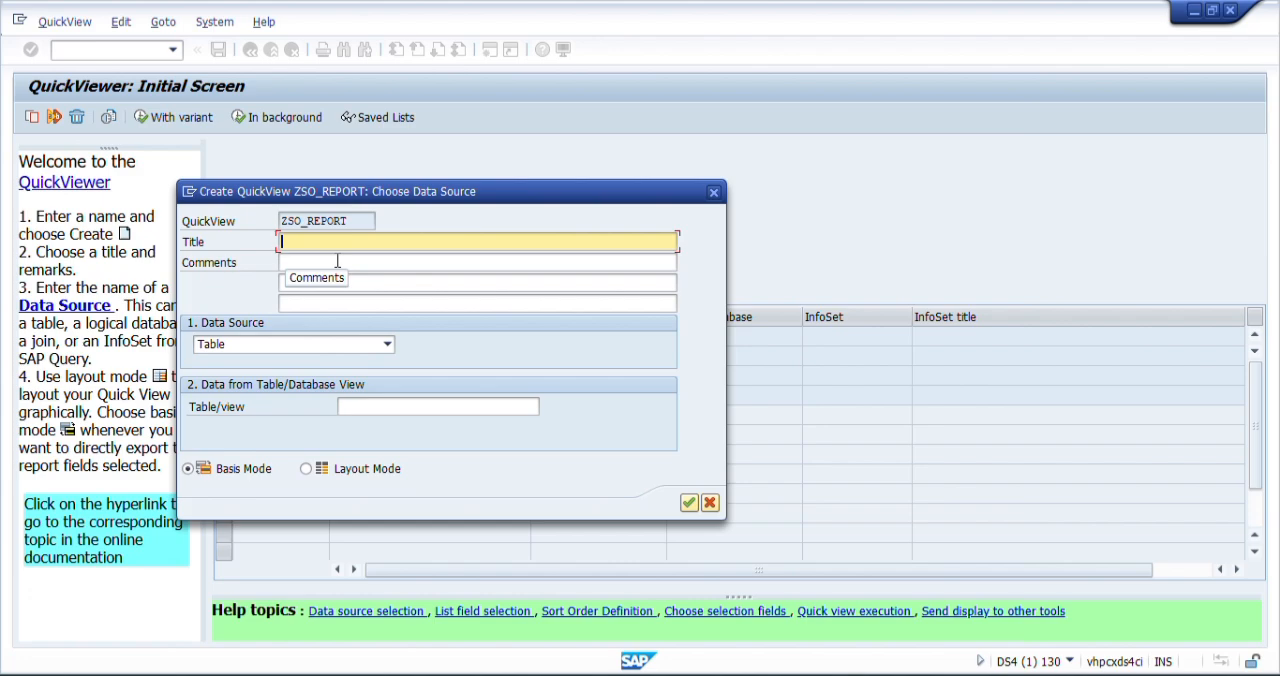
- Title the QuickView zreport, set its data source to Table join in Basis Mode, and confirm the settings
{"action": "type", "text": "zreport"}
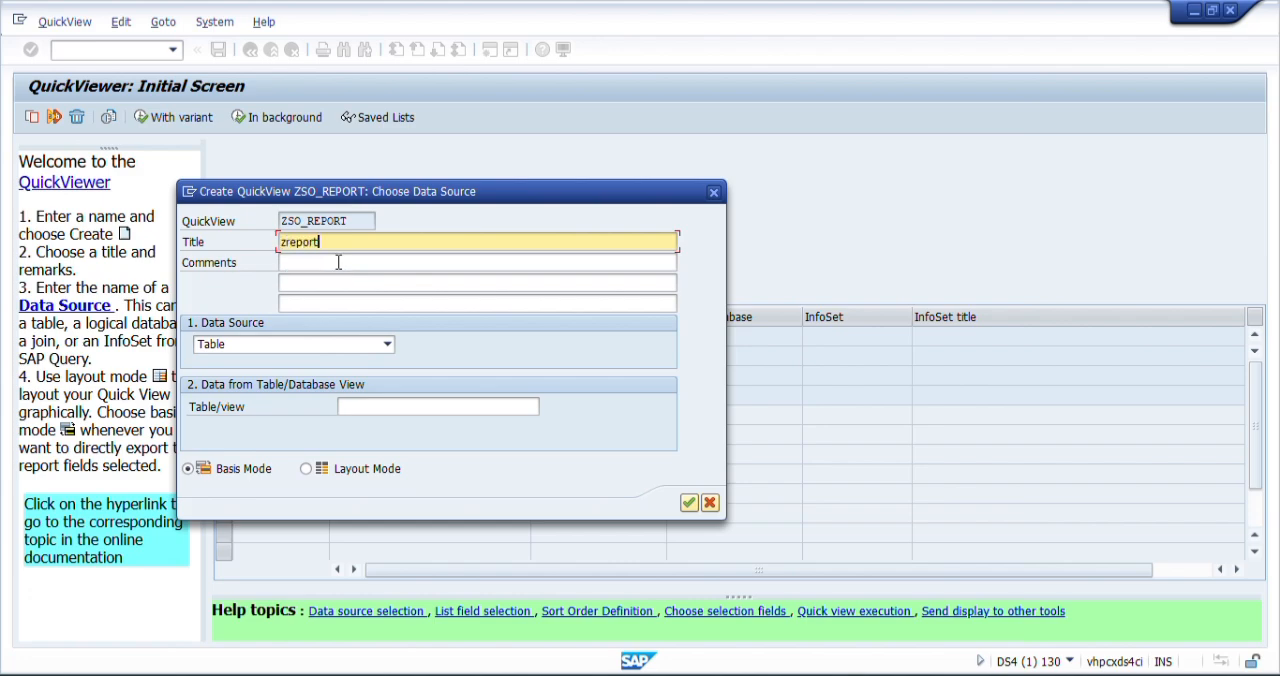
{"action": "left_click", "coordinate": [388, 346]}
{"action": "left_click", "coordinate": [252, 408]}
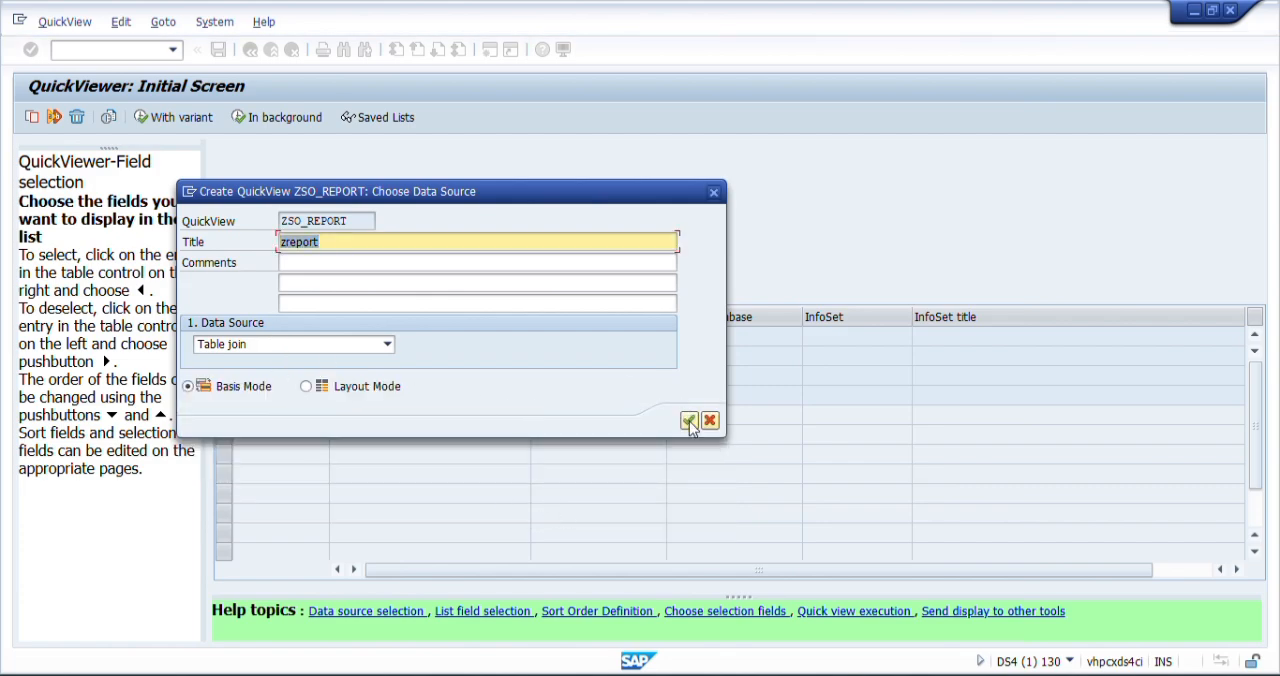
{"action": "left_click", "coordinate": [689, 421]}
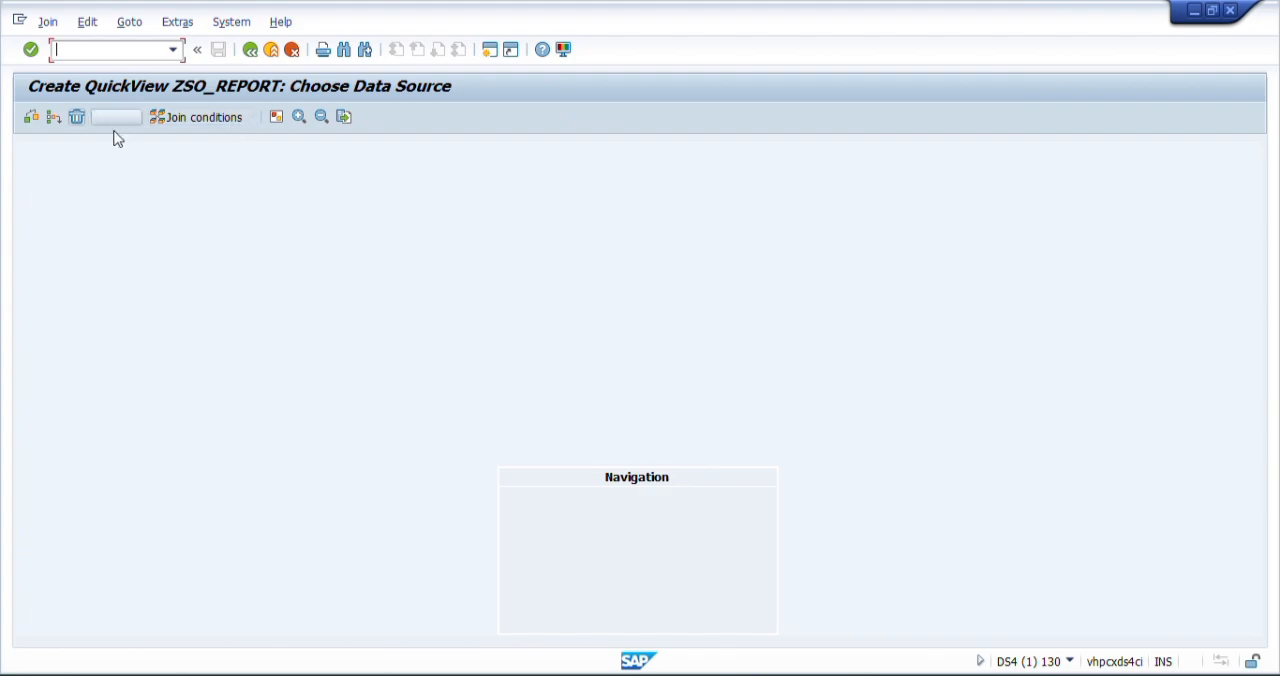
- Add the billing document header table VBRK to the join
{"action": "left_click", "coordinate": [54, 120]}
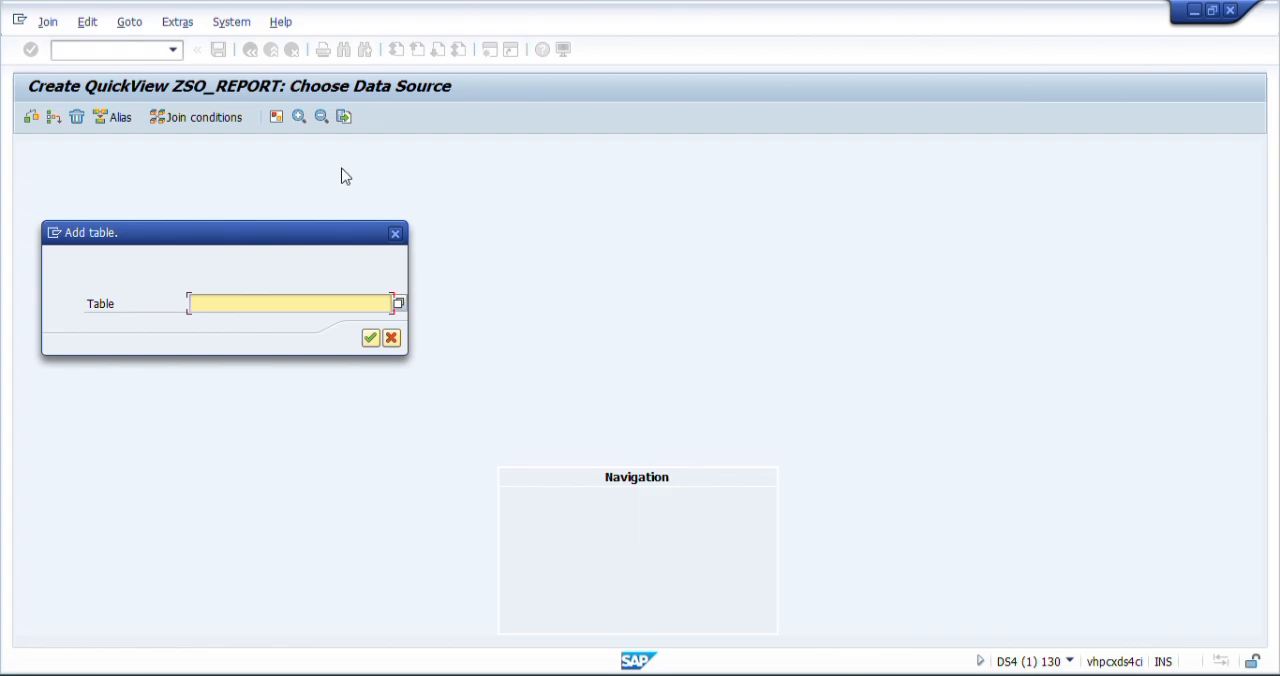
{"action": "type", "text": "vbrk"}
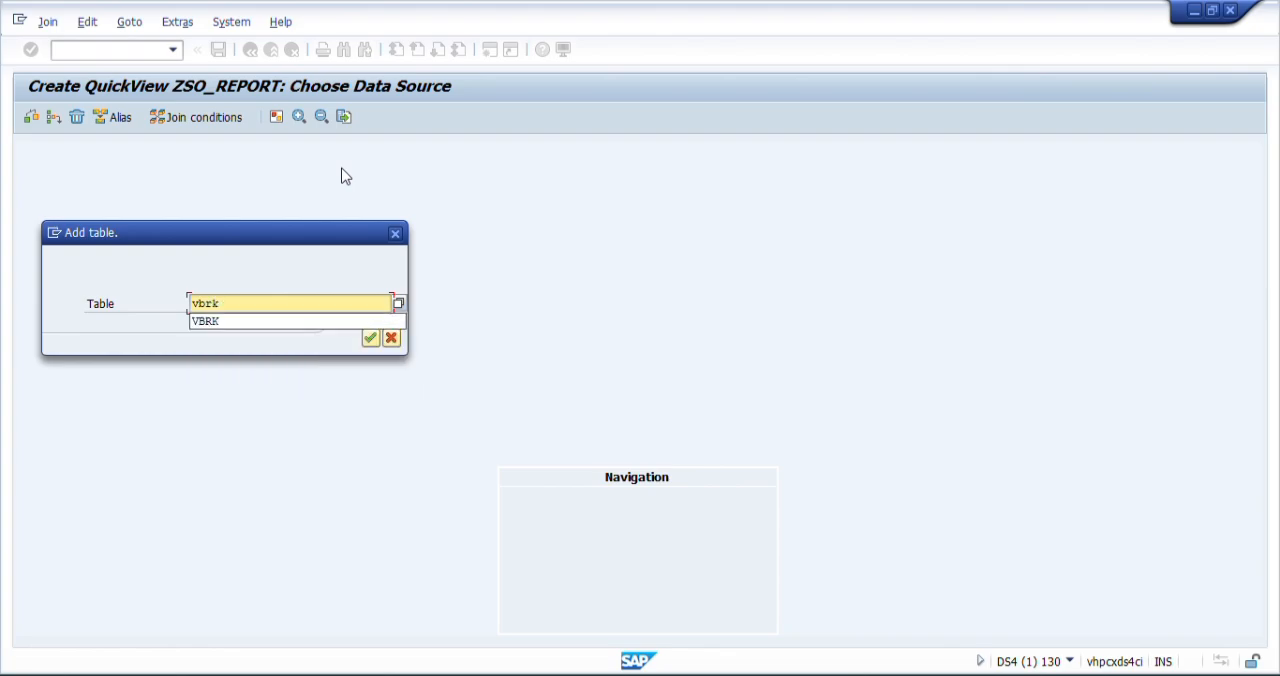
{"action": "key", "text": "Return"}
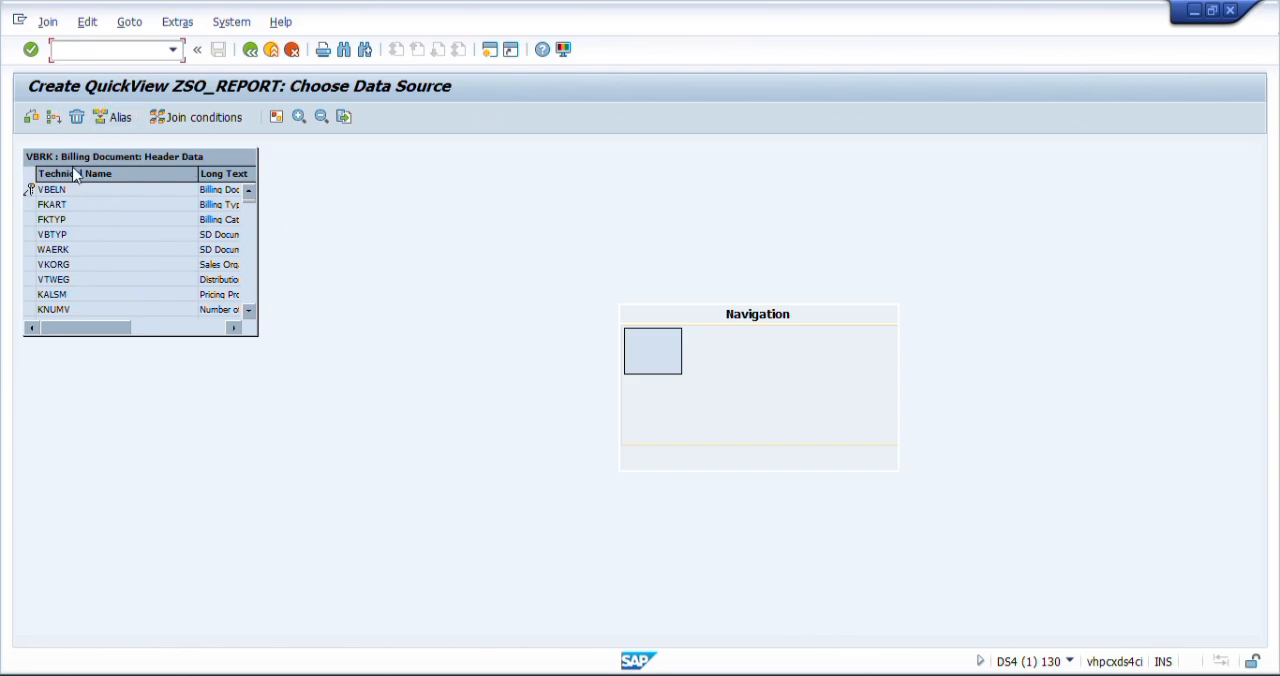
- Add the billing document item table VBRP to the join
{"action": "left_click", "coordinate": [55, 118]}
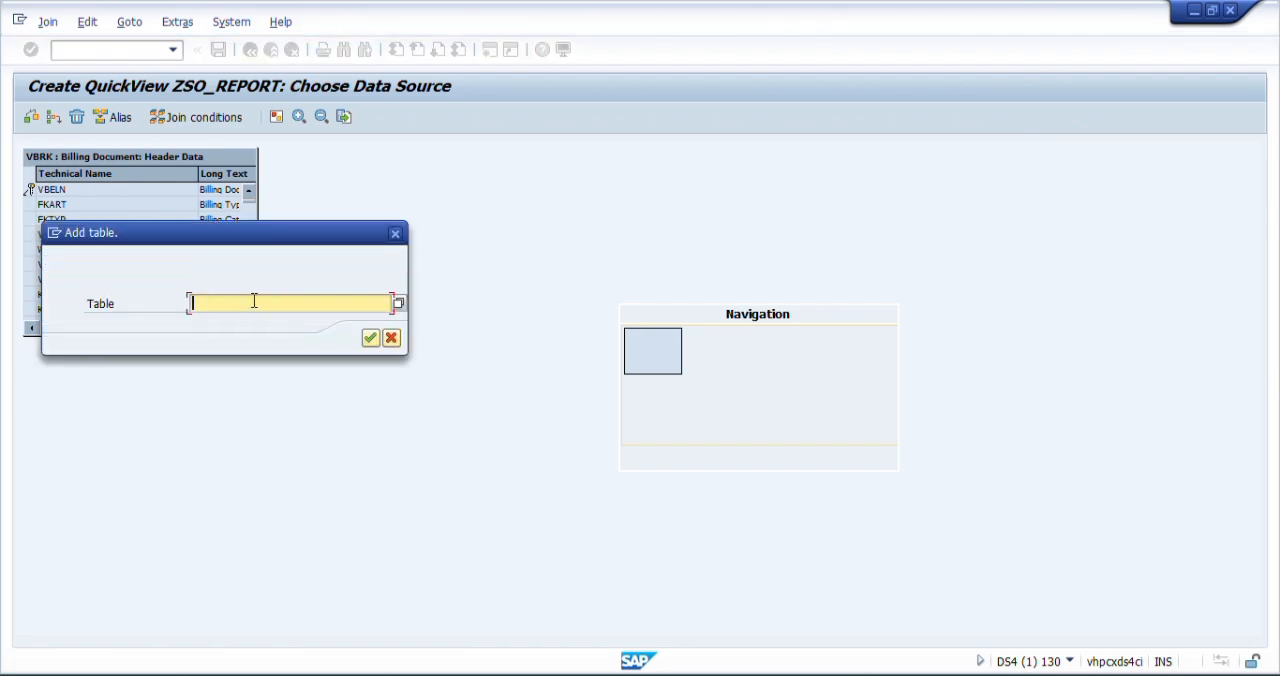
{"action": "type", "text": "vb"}
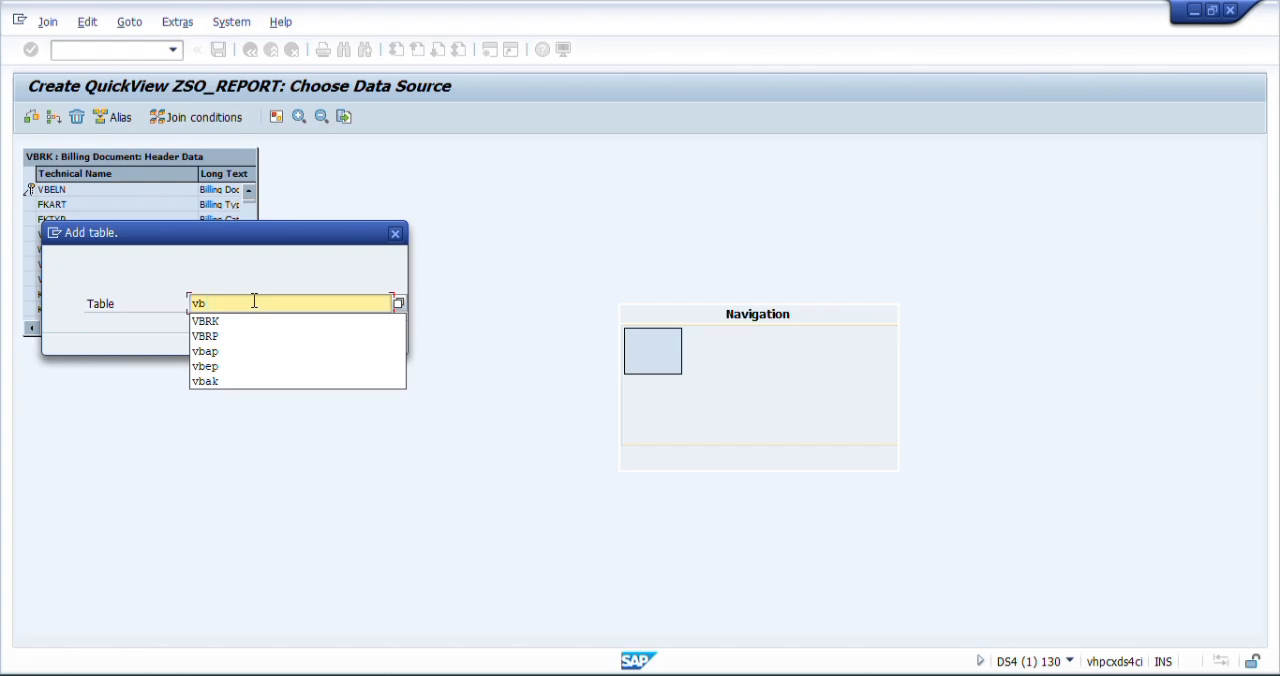
{"action": "type", "text": "rp"}
{"action": "key", "text": "Return"}
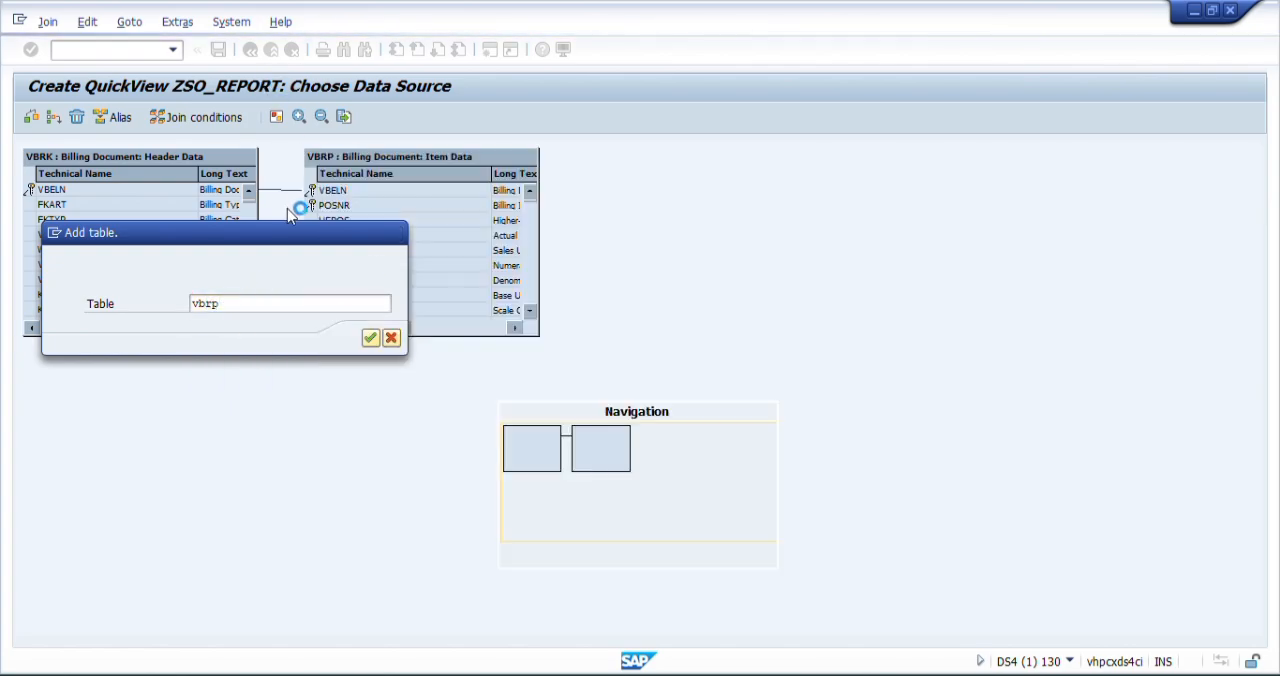
{"action": "left_click", "coordinate": [370, 337]}
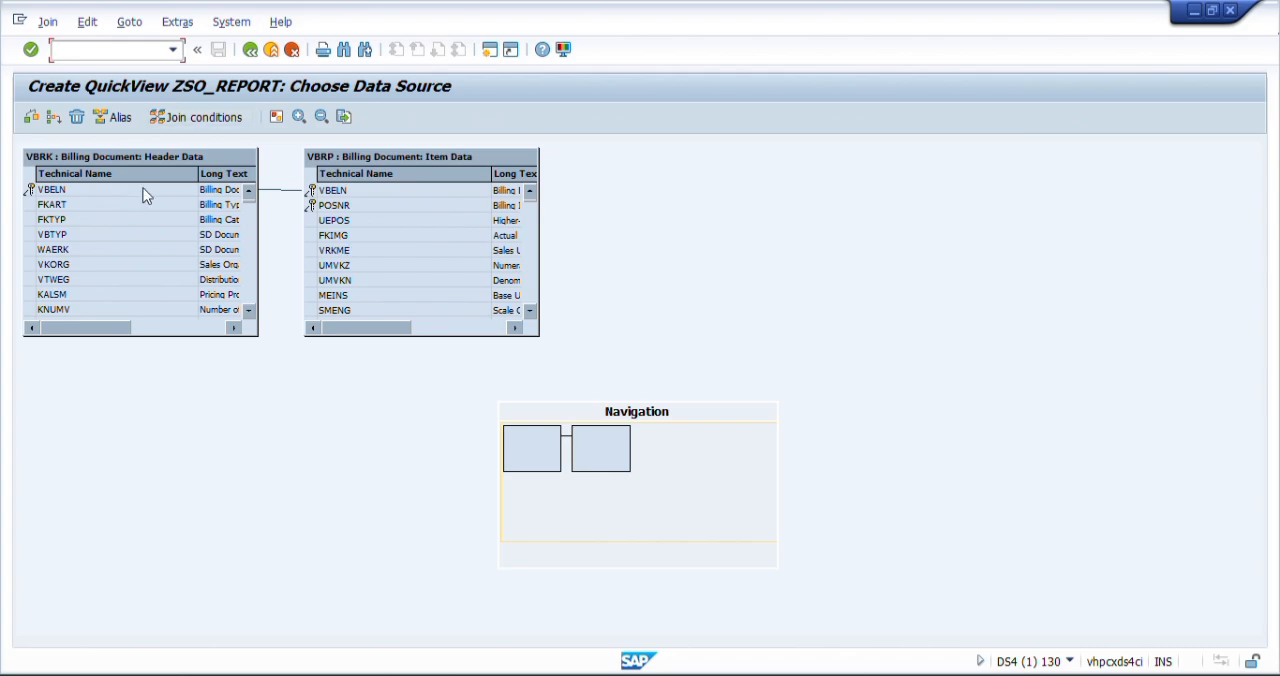
- Add the delivery item table LIPS to the join
{"action": "left_click", "coordinate": [55, 121]}
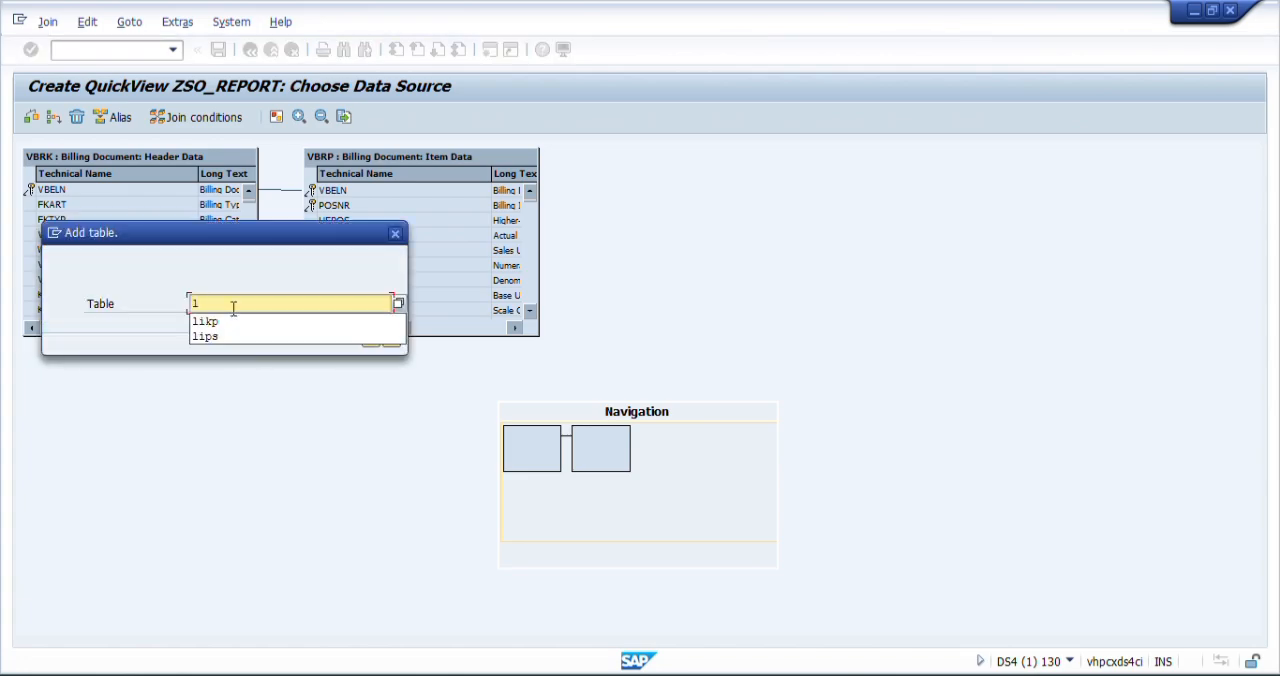
{"action": "type", "text": "s"}
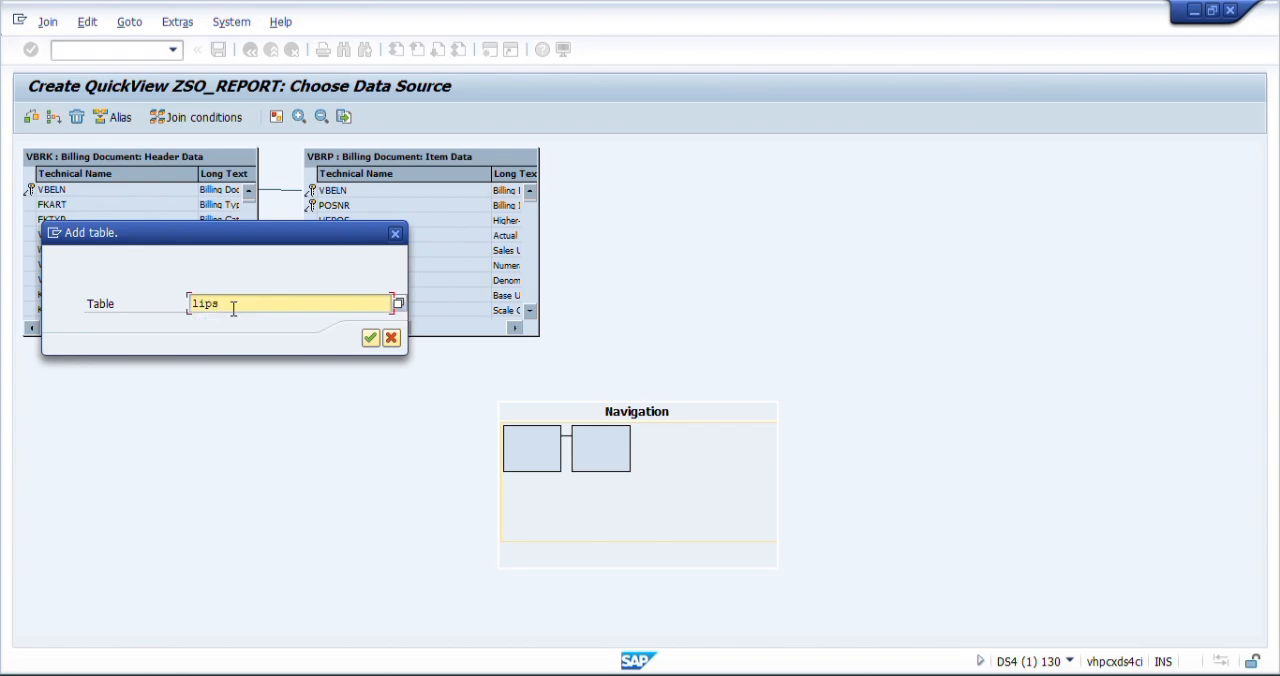
{"action": "key", "text": "Return"}
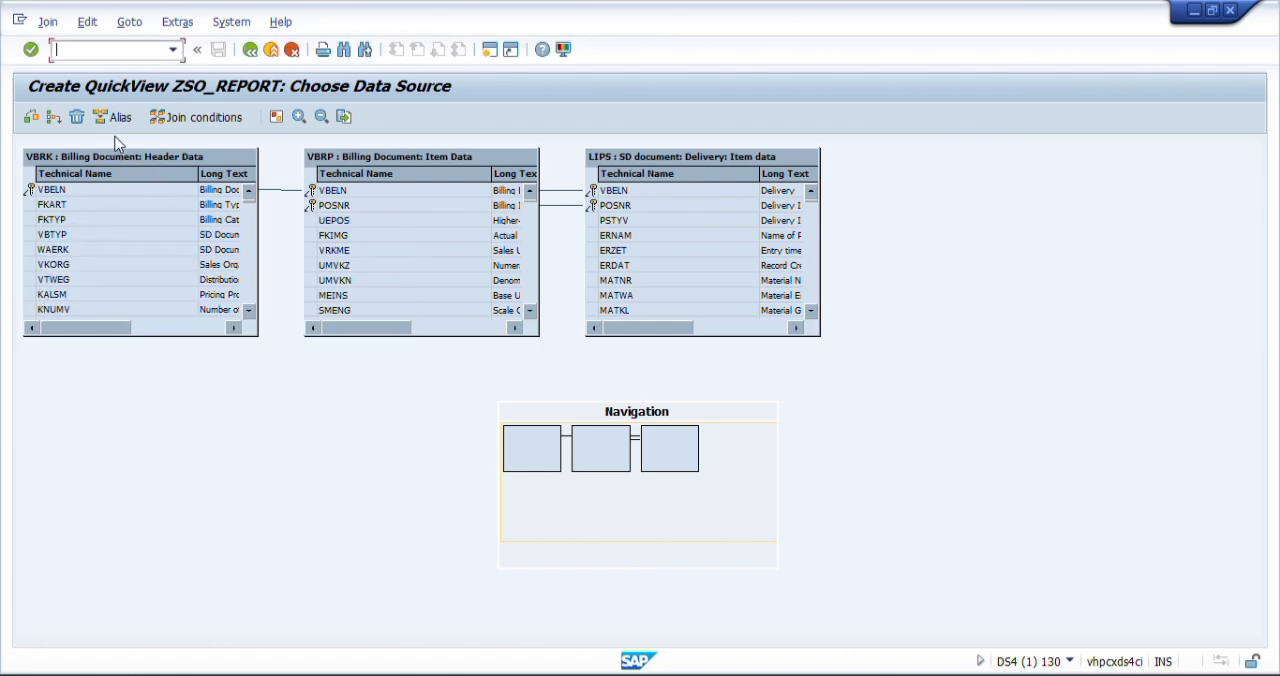
- Add the delivery header table LIKP to the join
{"action": "left_click", "coordinate": [53, 118]}
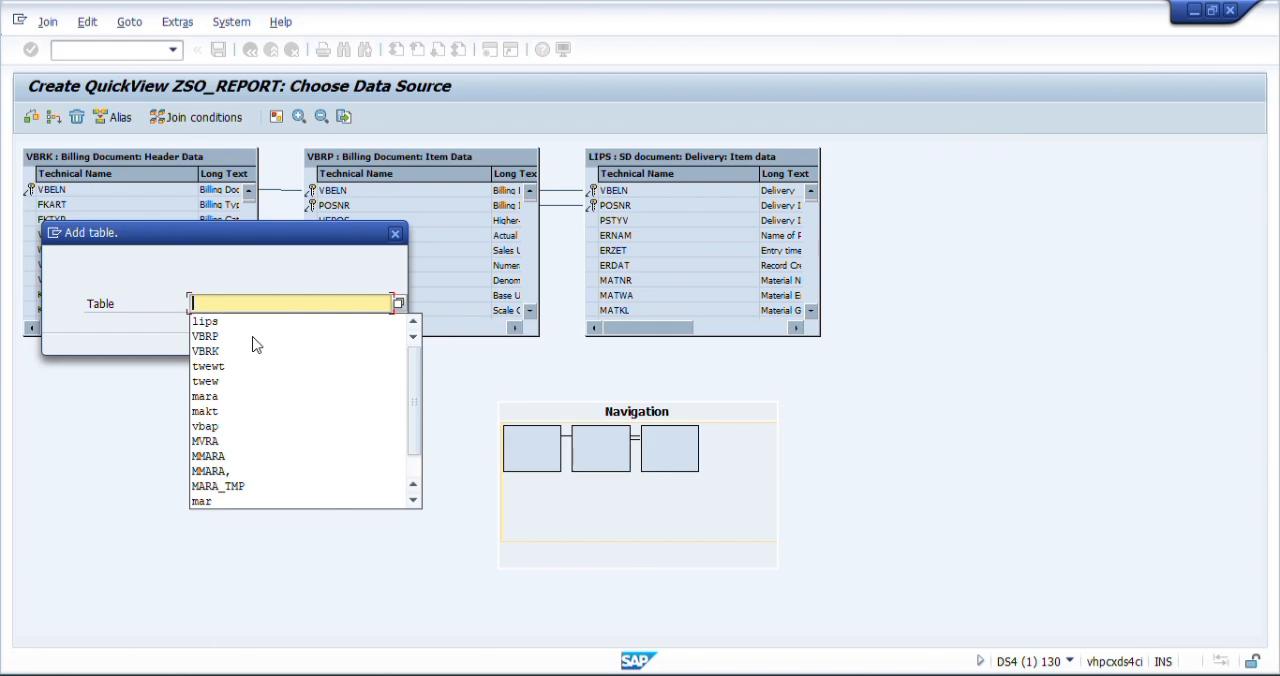
{"action": "type", "text": "likp"}
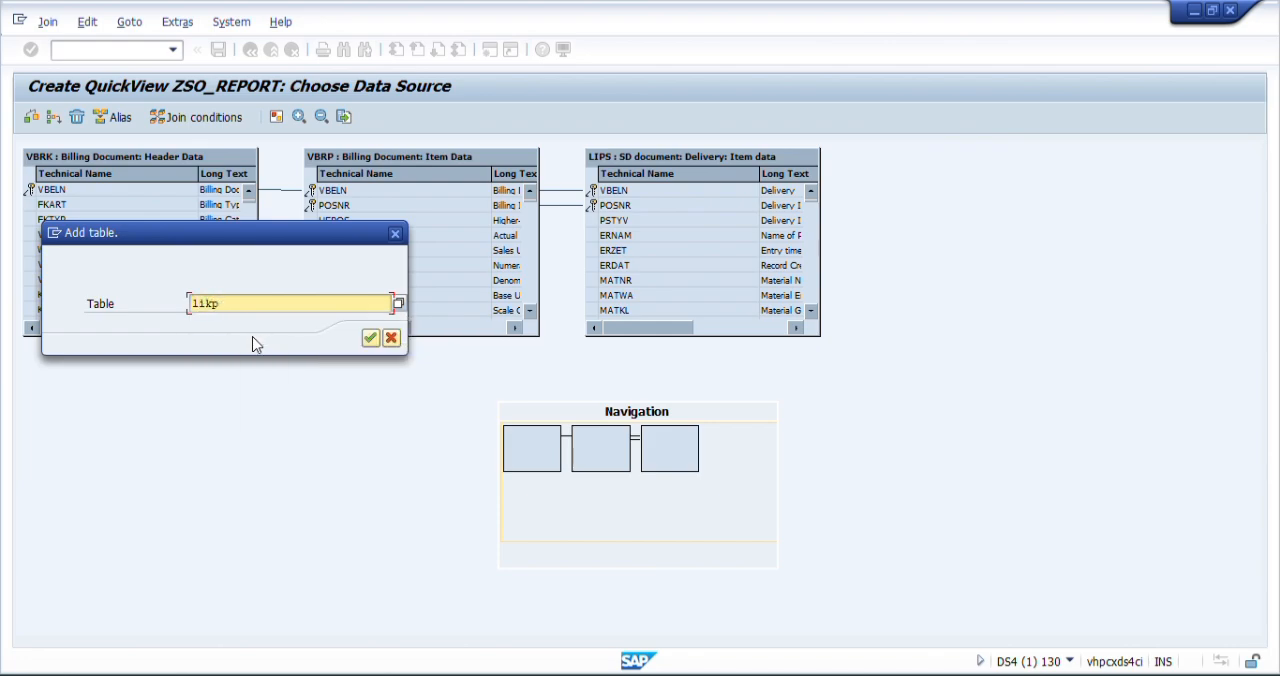
{"action": "key", "text": "Return"}
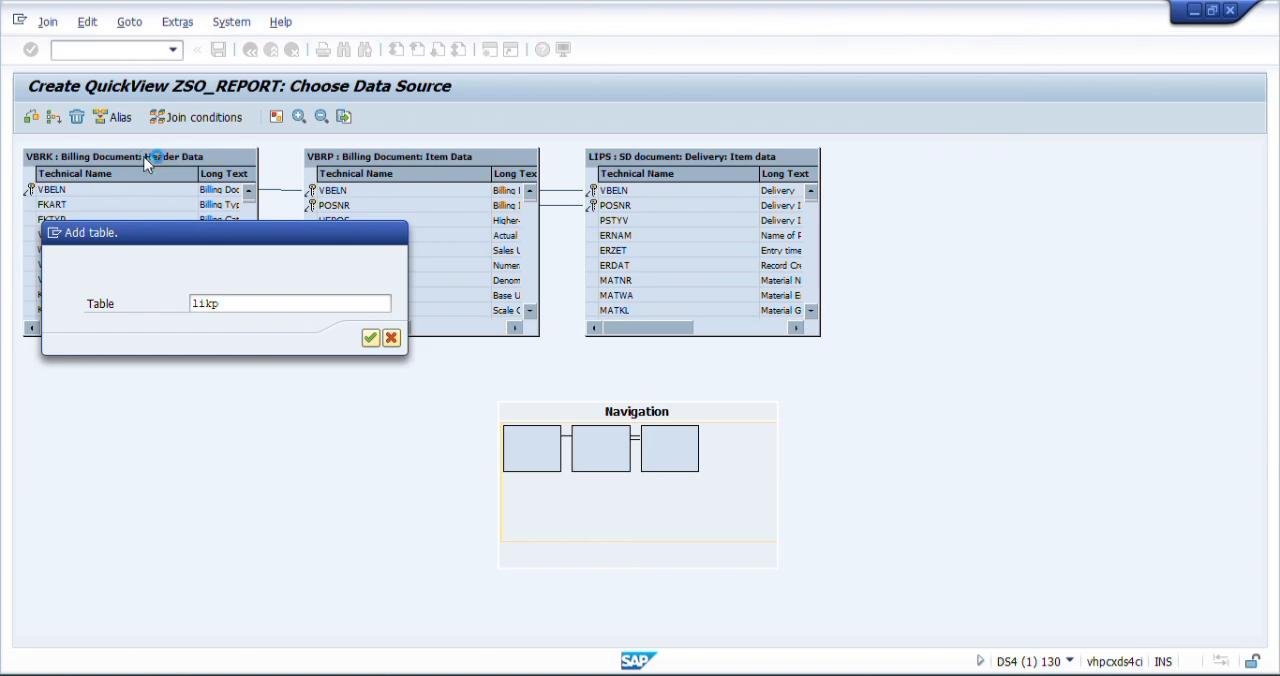
- Add the sales document header table VBAK to the join
{"action": "left_click", "coordinate": [53, 119]}
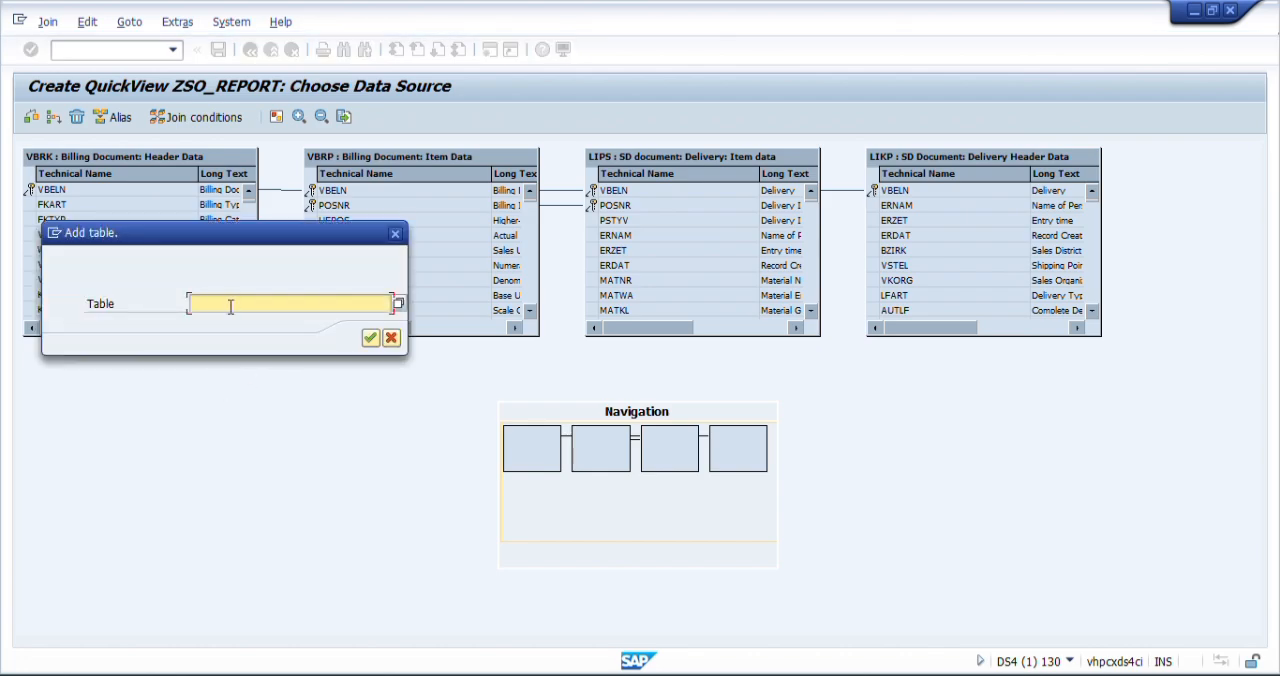
{"action": "type", "text": "vba"}
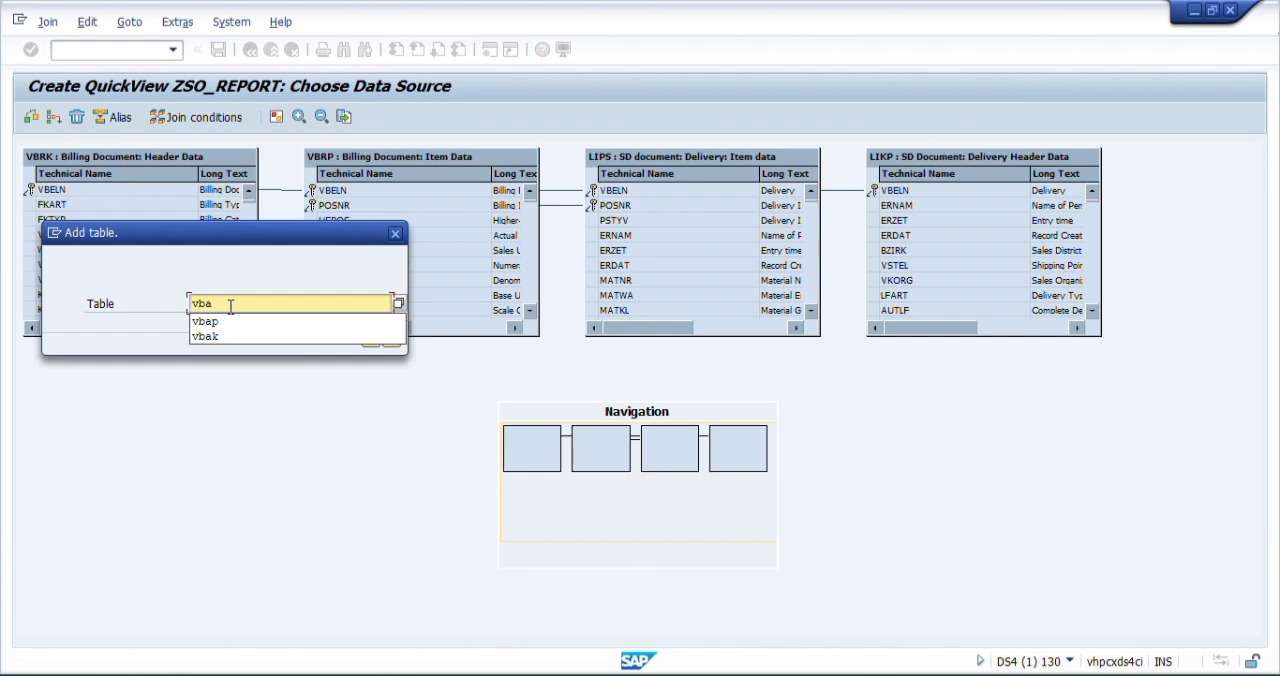
{"action": "key", "text": "BackSpace"}
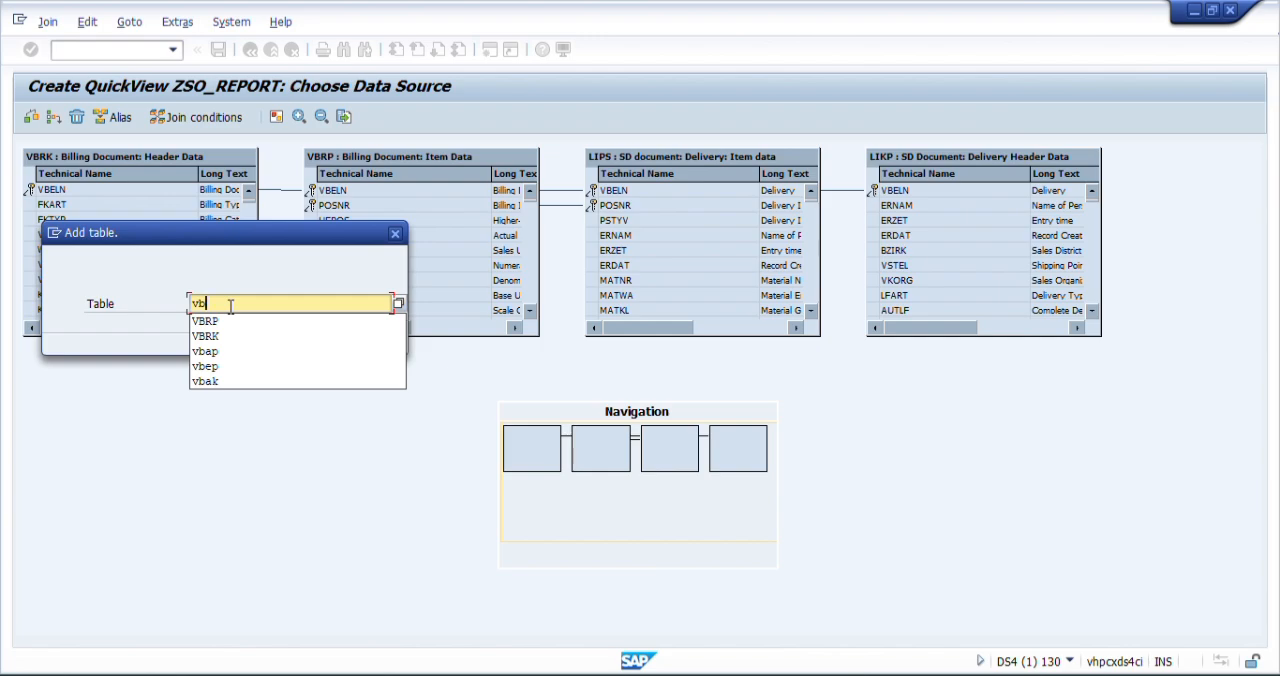
{"action": "type", "text": "ak"}
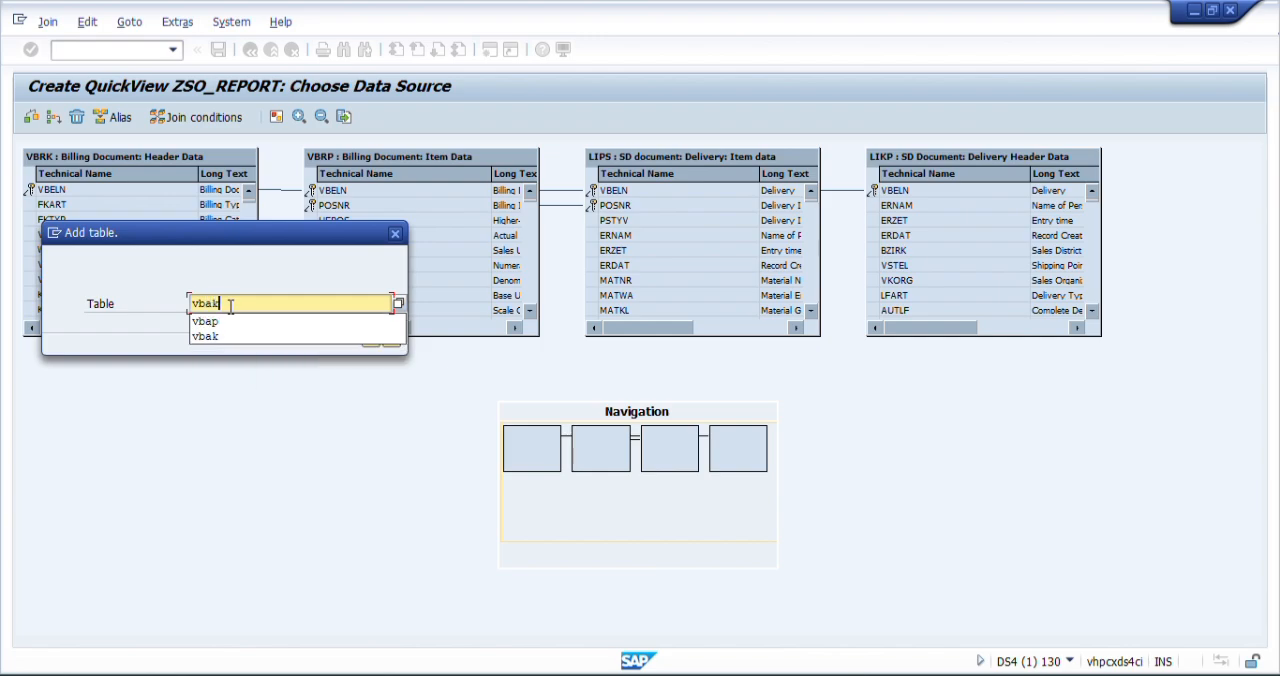
{"action": "key", "text": "Return"}
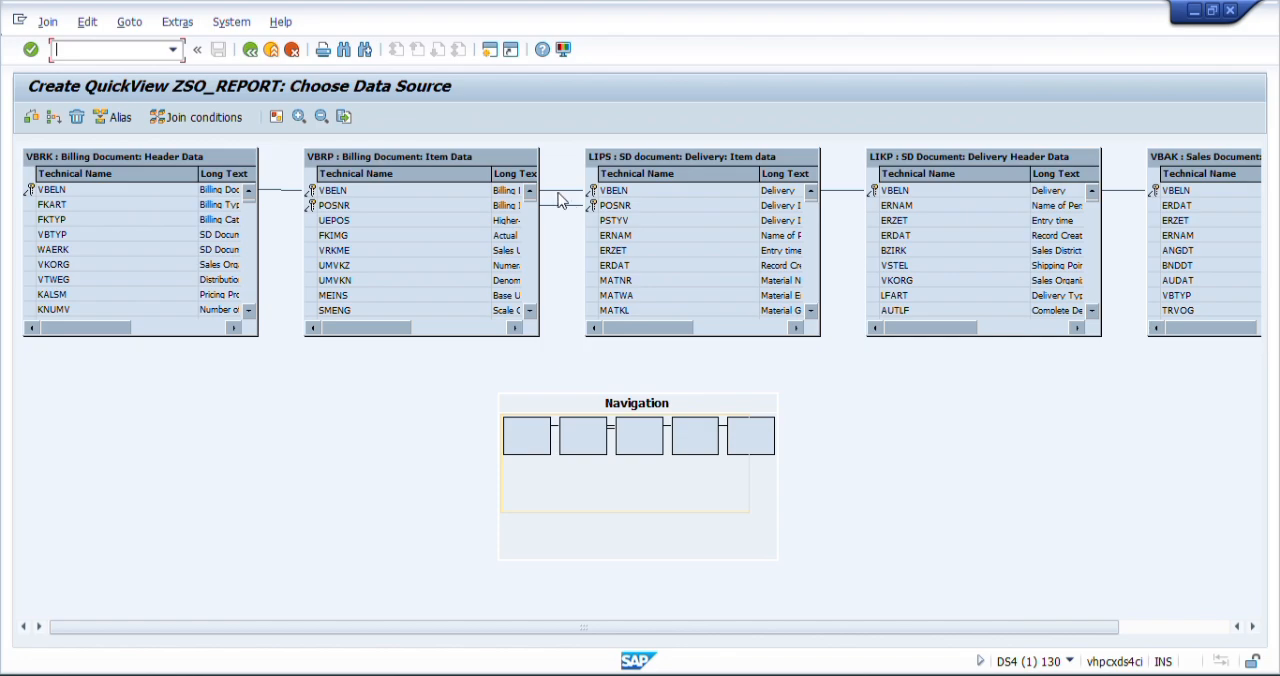
- Delete the join link between VBELN in VBRP and VBELN in LIPS
{"action": "left_click", "coordinate": [554, 189]}
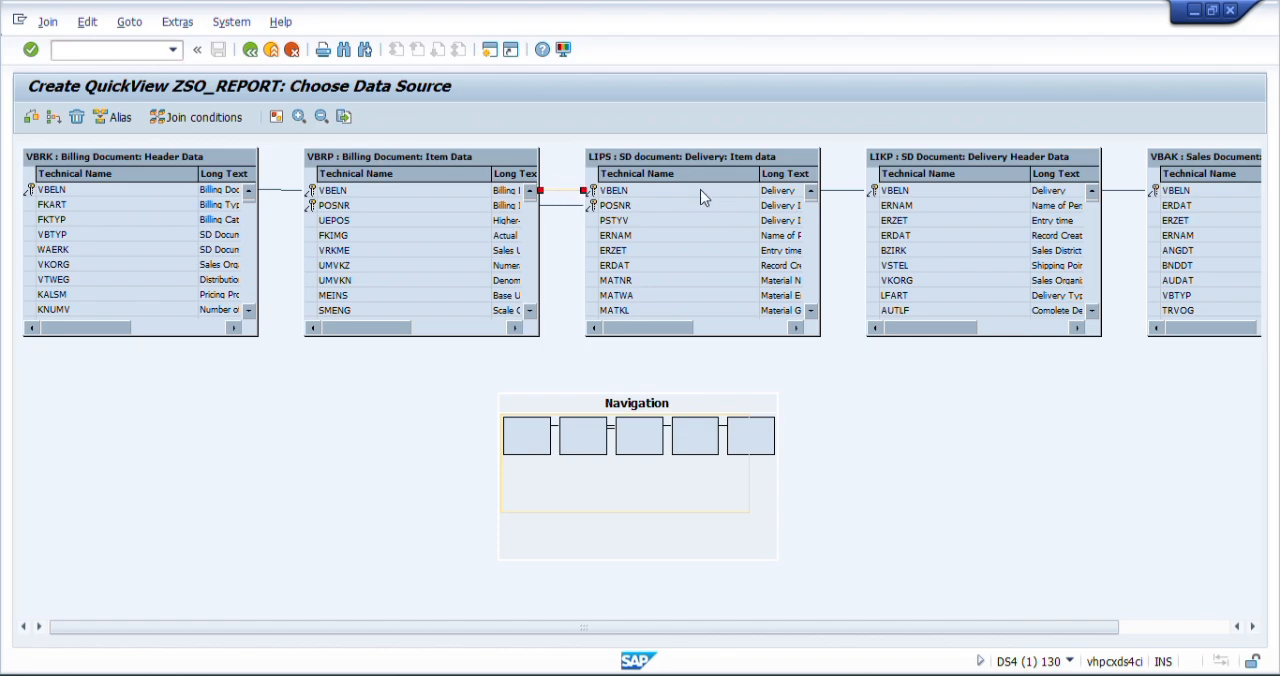
{"action": "right_click", "coordinate": [550, 193]}
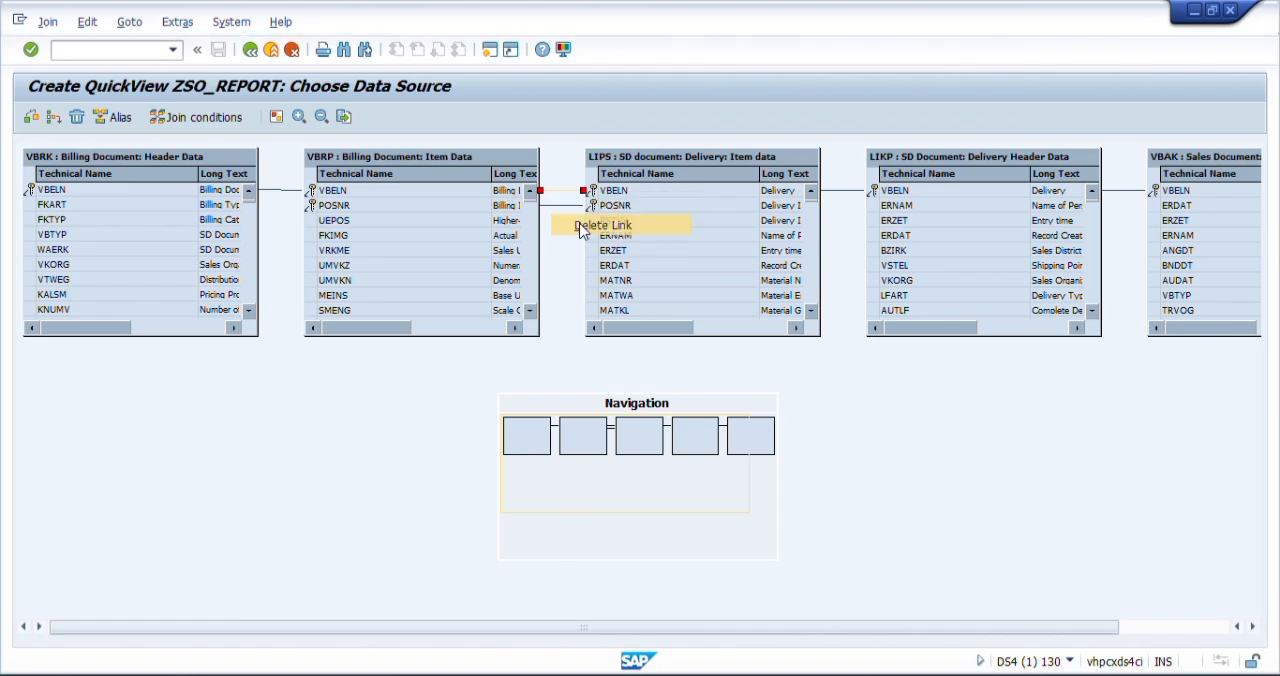
{"action": "left_click", "coordinate": [575, 205]}
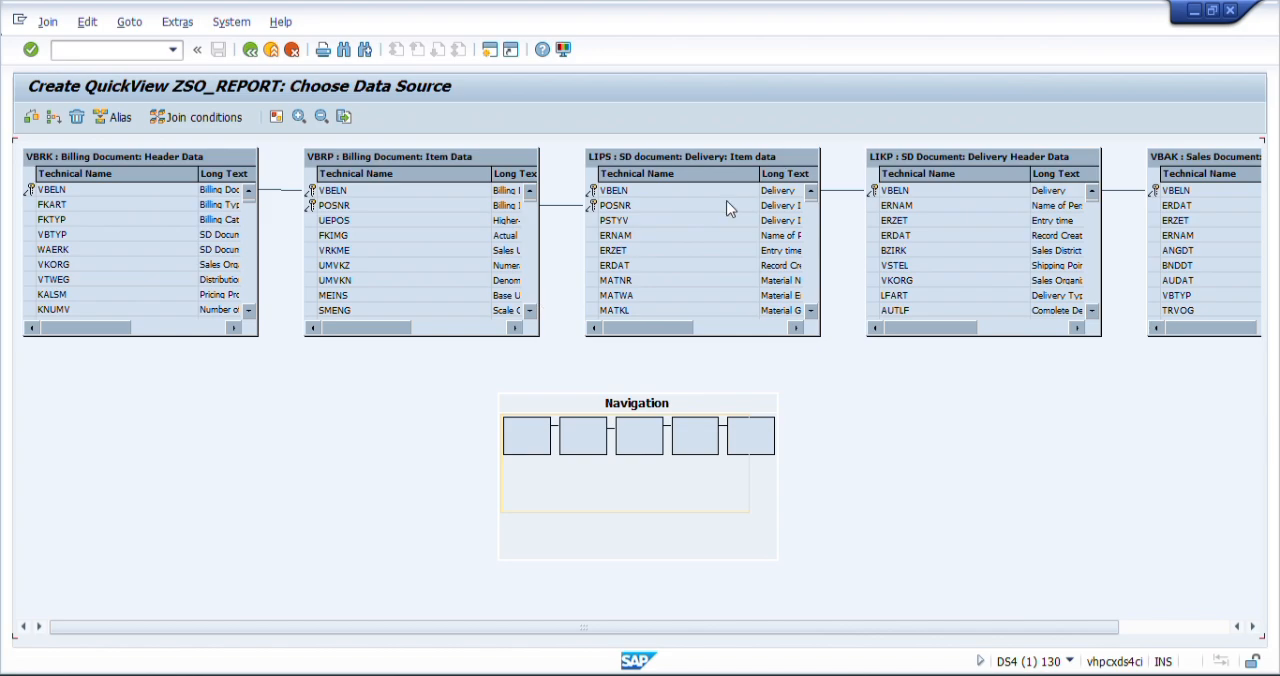
- Link VBELN in the LIPS table to VGBEL in the VBRP table
{"action": "left_click", "coordinate": [531, 311]}
{"action": "left_click", "coordinate": [531, 311]}
{"action": "left_click", "coordinate": [531, 311]}
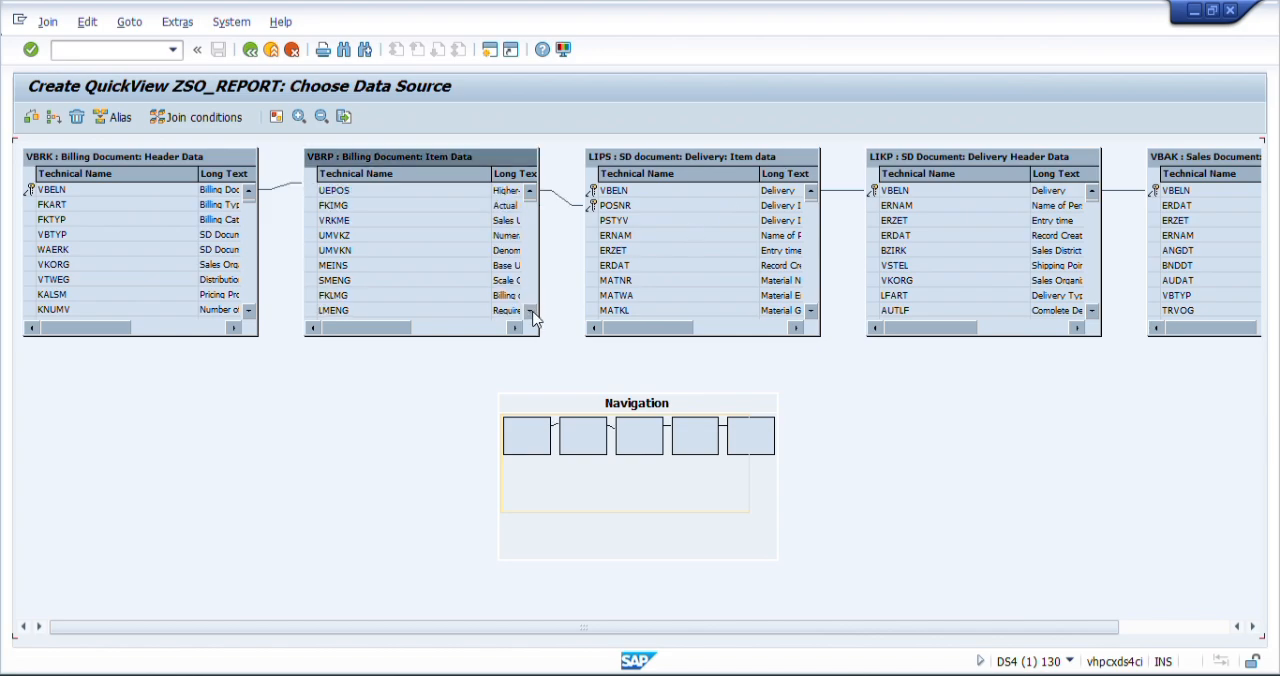
{"action": "left_click", "coordinate": [531, 311]}
{"action": "left_click", "coordinate": [531, 311]}
{"action": "left_click", "coordinate": [531, 311]}
{"action": "left_click", "coordinate": [531, 311]}
{"action": "left_click", "coordinate": [531, 311]}
{"action": "left_click", "coordinate": [531, 311]}
{"action": "left_click", "coordinate": [531, 311]}
{"action": "left_click", "coordinate": [531, 311]}
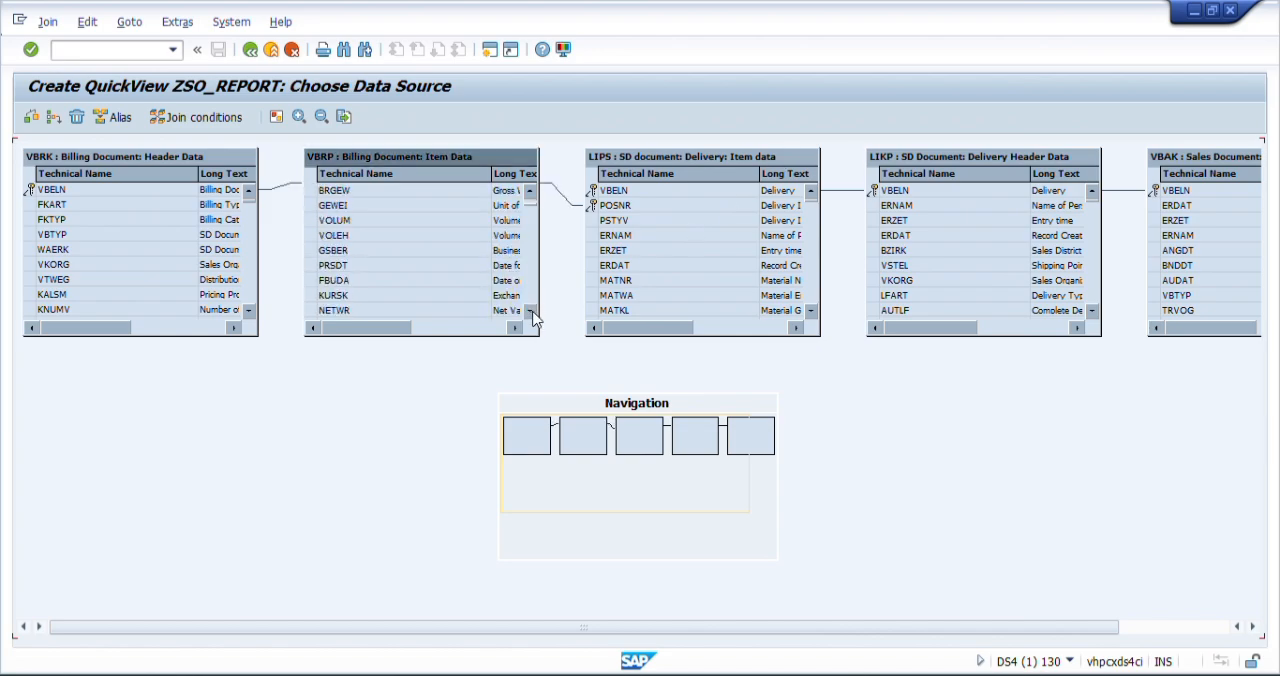
{"action": "left_click", "coordinate": [531, 311]}
{"action": "left_click", "coordinate": [531, 311]}
{"action": "left_click", "coordinate": [531, 311]}
{"action": "left_click", "coordinate": [531, 311]}
{"action": "left_click", "coordinate": [531, 311]}
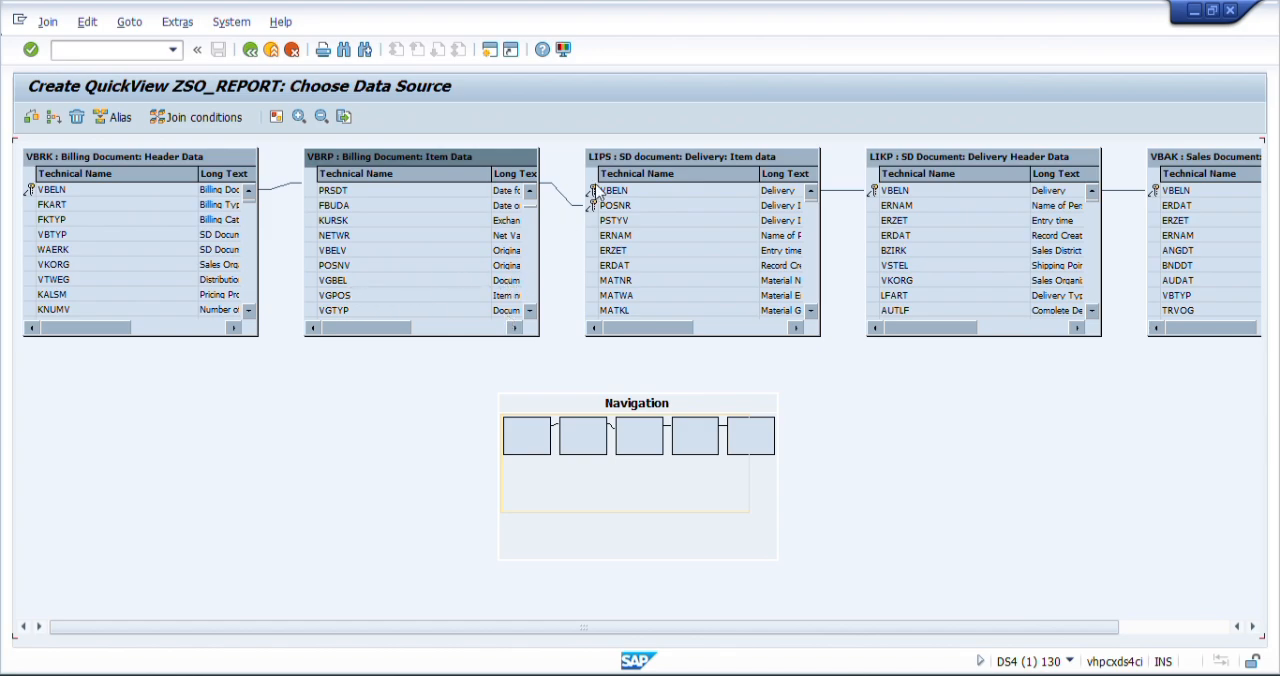
{"action": "left_click_drag", "start_coordinate": [610, 193], "coordinate": [536, 283]}
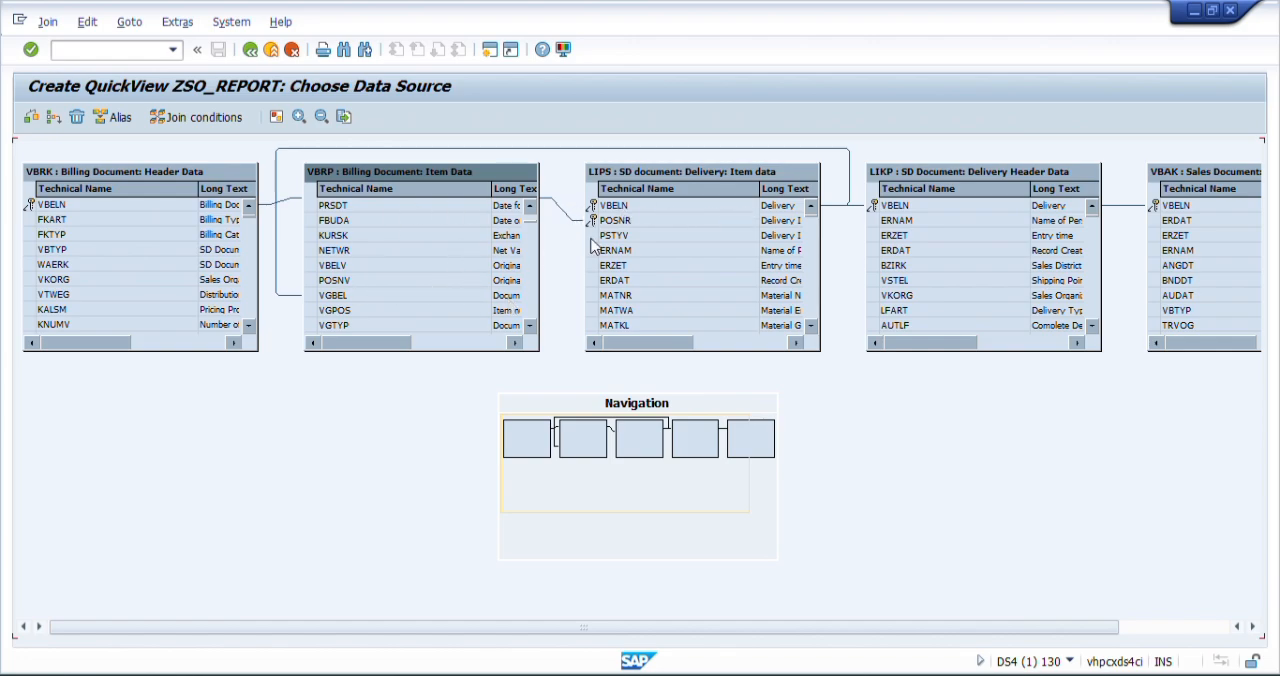
- Delete the sales document header table VBAK from the join
{"action": "left_click_drag", "start_coordinate": [920, 626], "coordinate": [964, 626]}
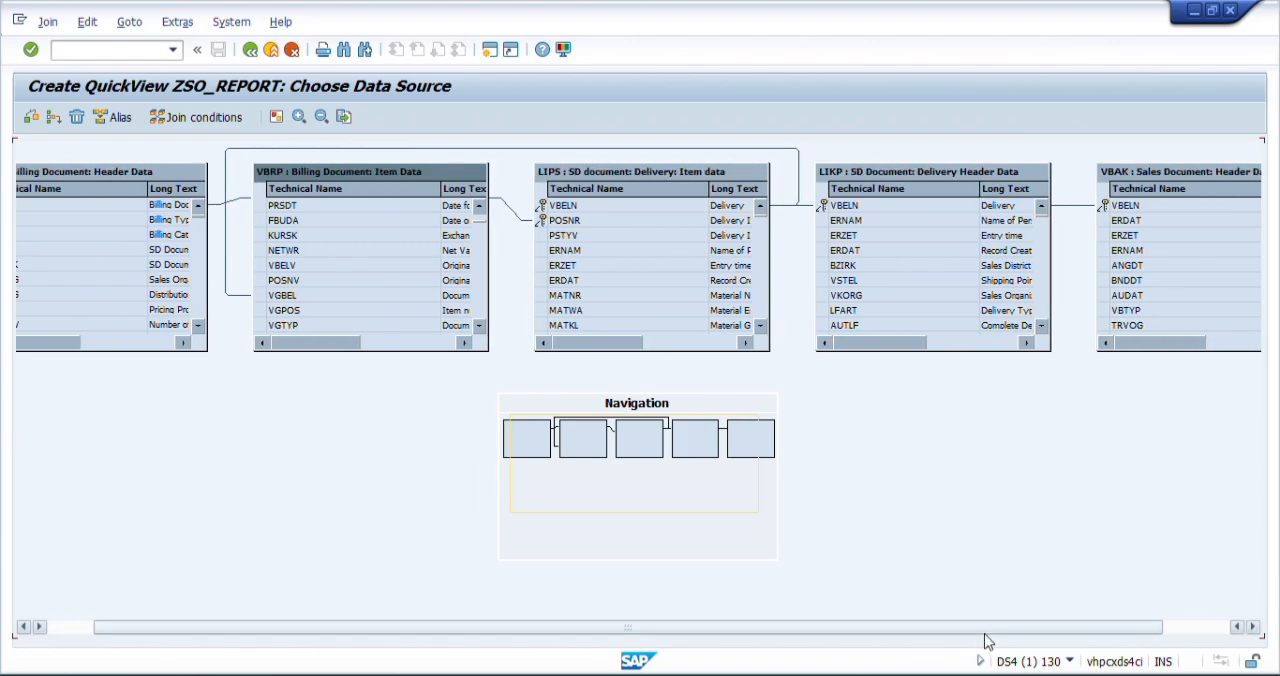
{"action": "left_click_drag", "start_coordinate": [990, 630], "coordinate": [1097, 623]}
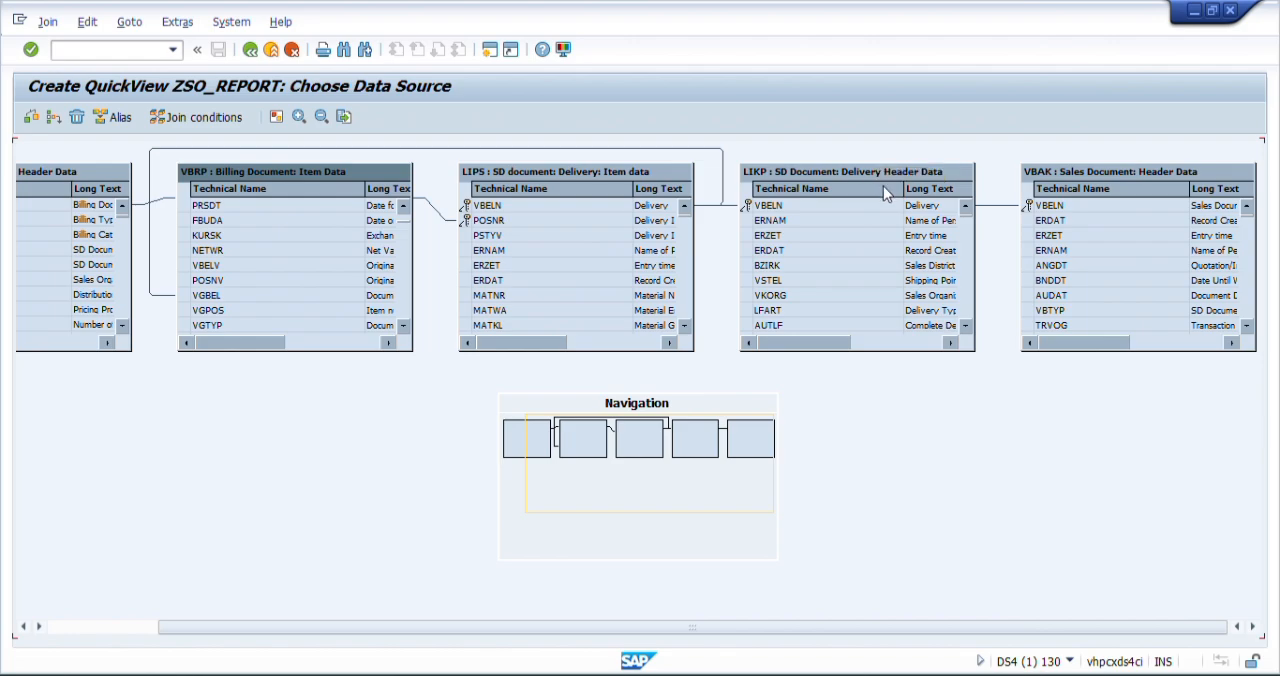
{"action": "left_click", "coordinate": [1075, 165]}
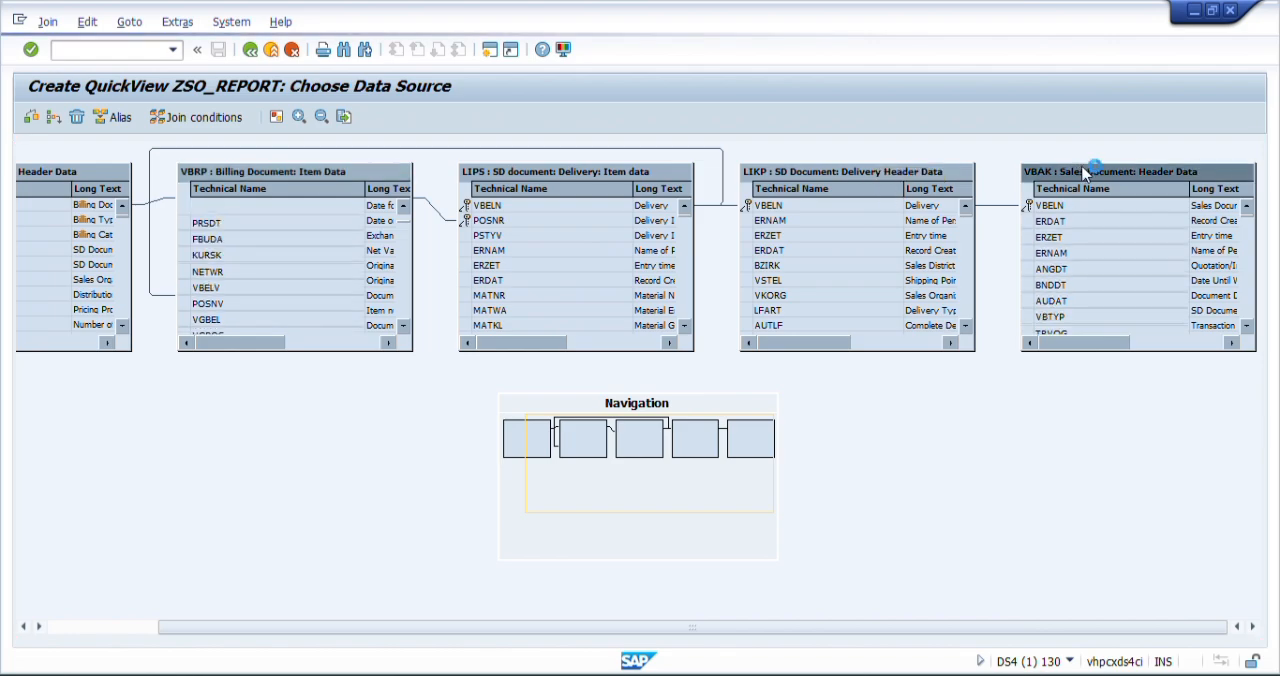
{"action": "right_click", "coordinate": [1077, 161]}
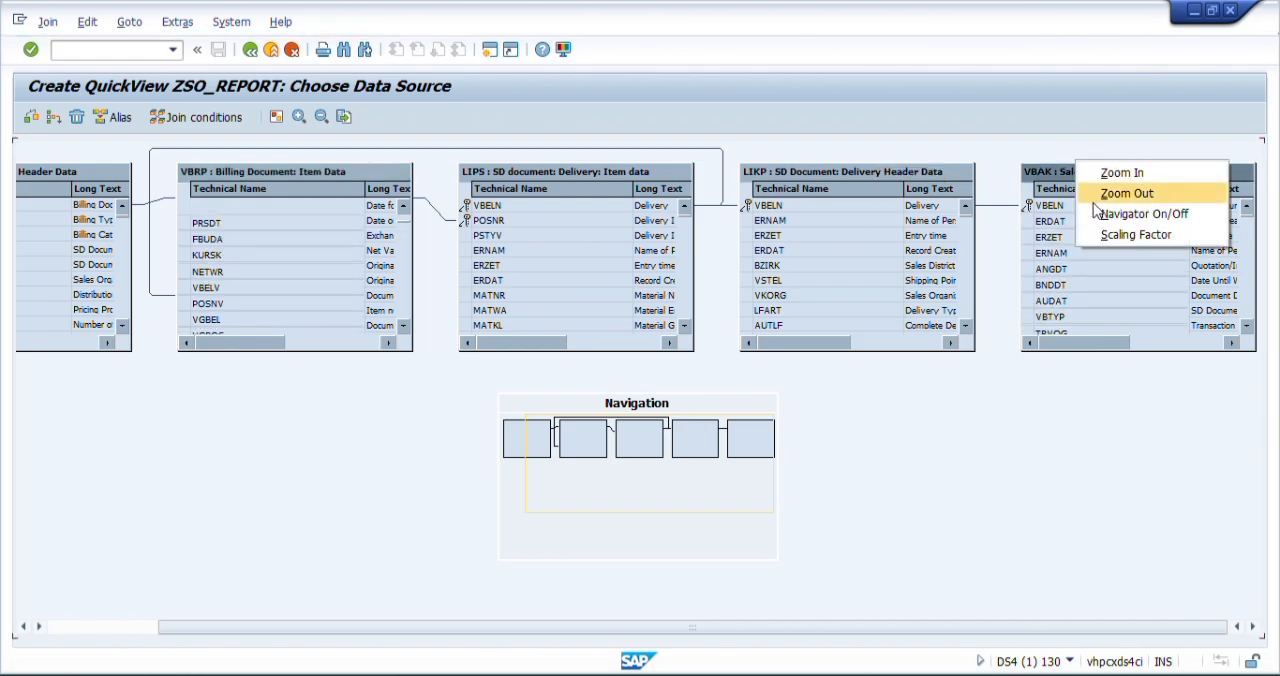
{"action": "left_click", "coordinate": [1052, 177]}
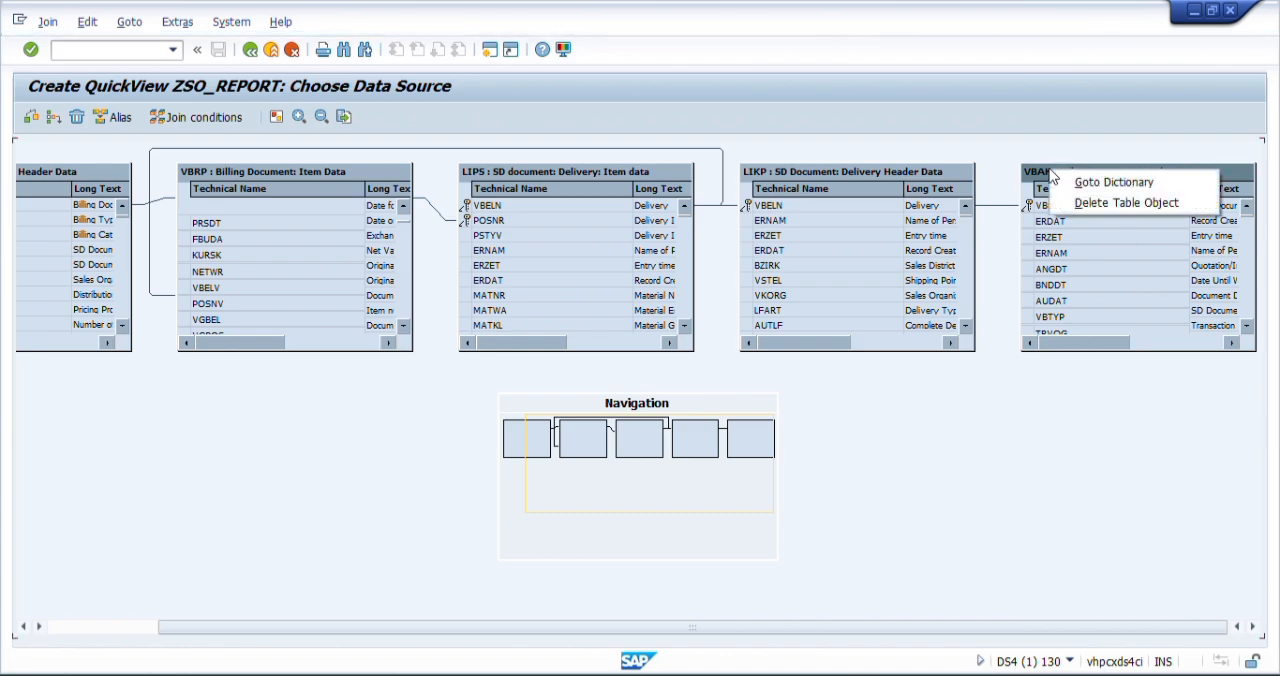
{"action": "left_click", "coordinate": [1105, 204]}
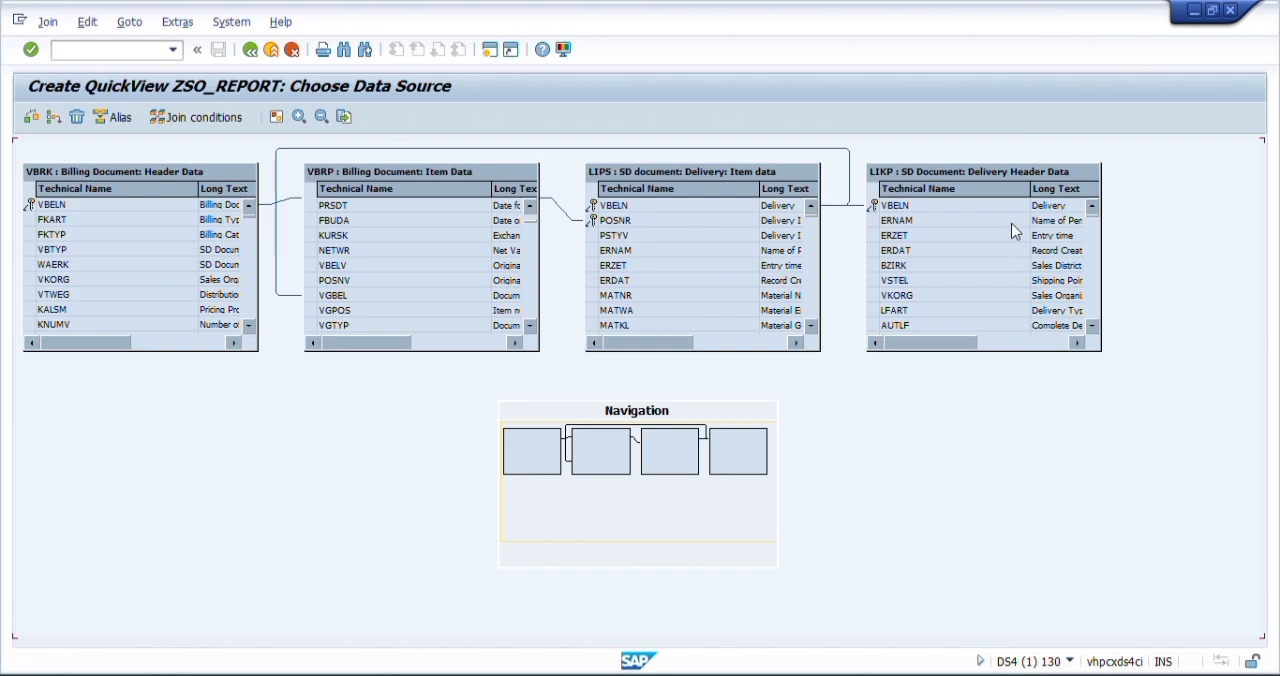
- Look through the field list of the LIKP delivery header table
{"action": "left_click", "coordinate": [1093, 326]}
{"action": "left_click", "coordinate": [1093, 326]}
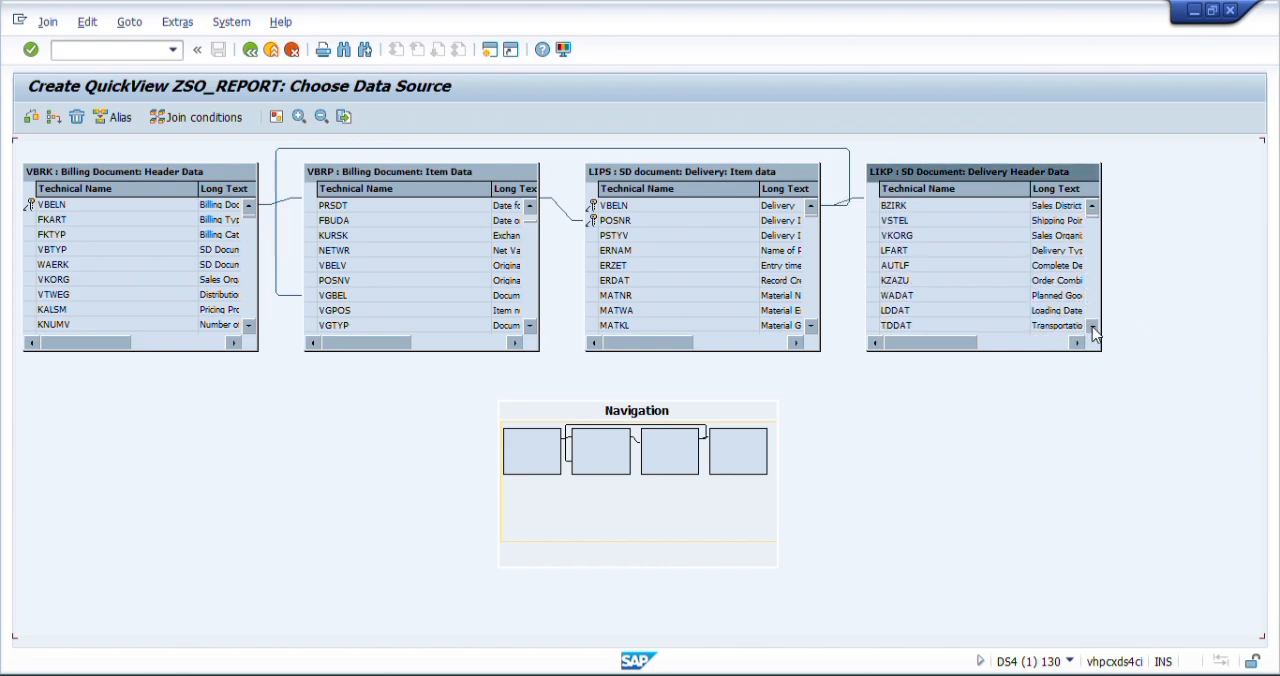
{"action": "left_click", "coordinate": [1093, 326]}
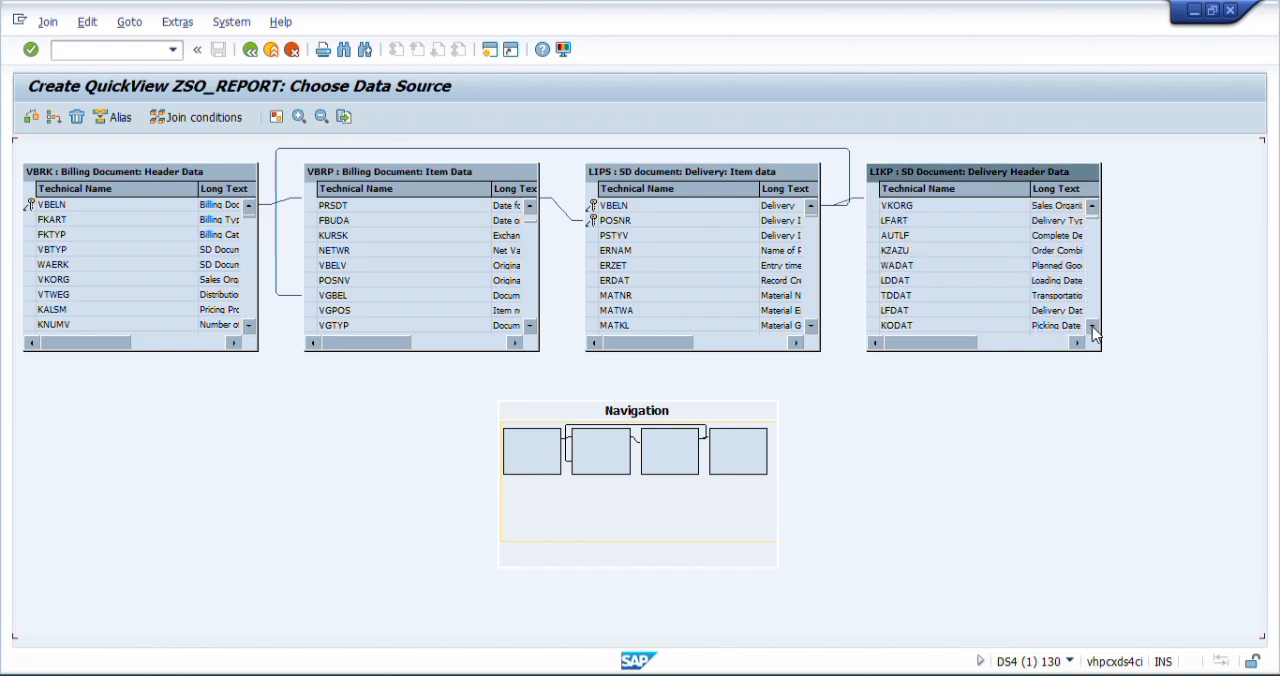
{"action": "left_click", "coordinate": [1092, 206]}
{"action": "left_click", "coordinate": [1092, 206]}
{"action": "left_click", "coordinate": [1092, 206]}
{"action": "left_click", "coordinate": [1092, 206]}
{"action": "left_click", "coordinate": [1092, 206]}
{"action": "left_click", "coordinate": [1092, 206]}
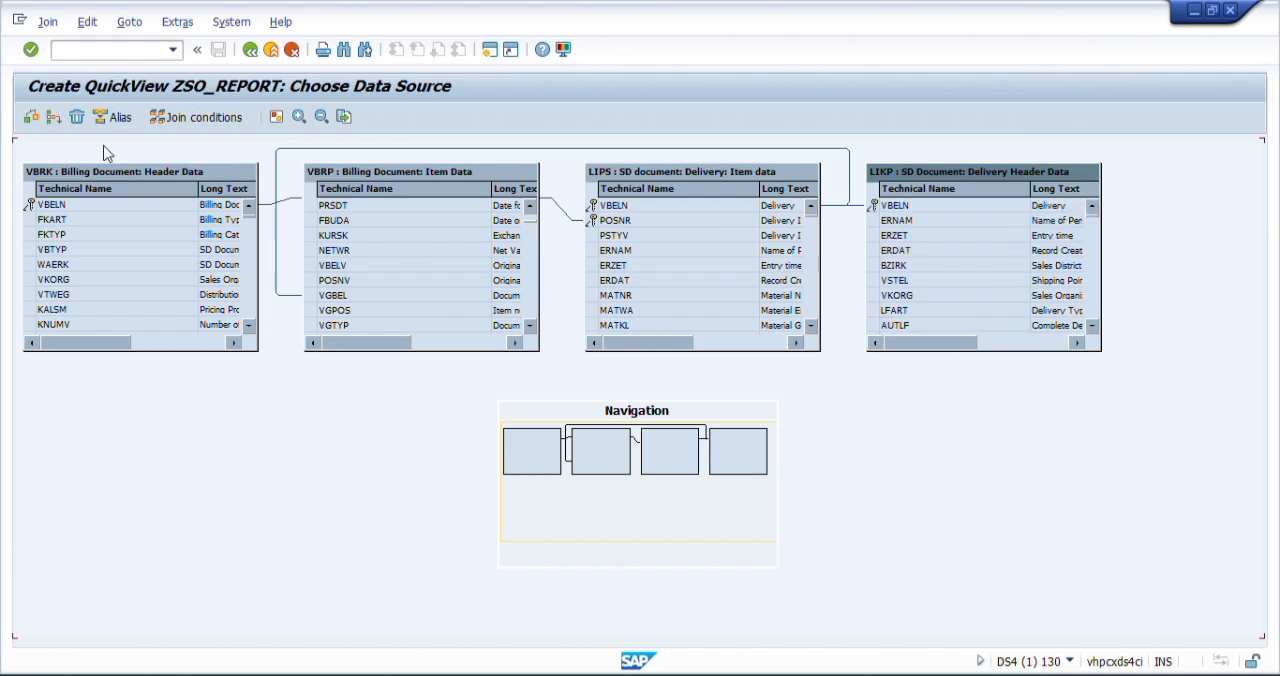
- Add the sales document item table VBAP to the join
{"action": "left_click", "coordinate": [53, 118]}
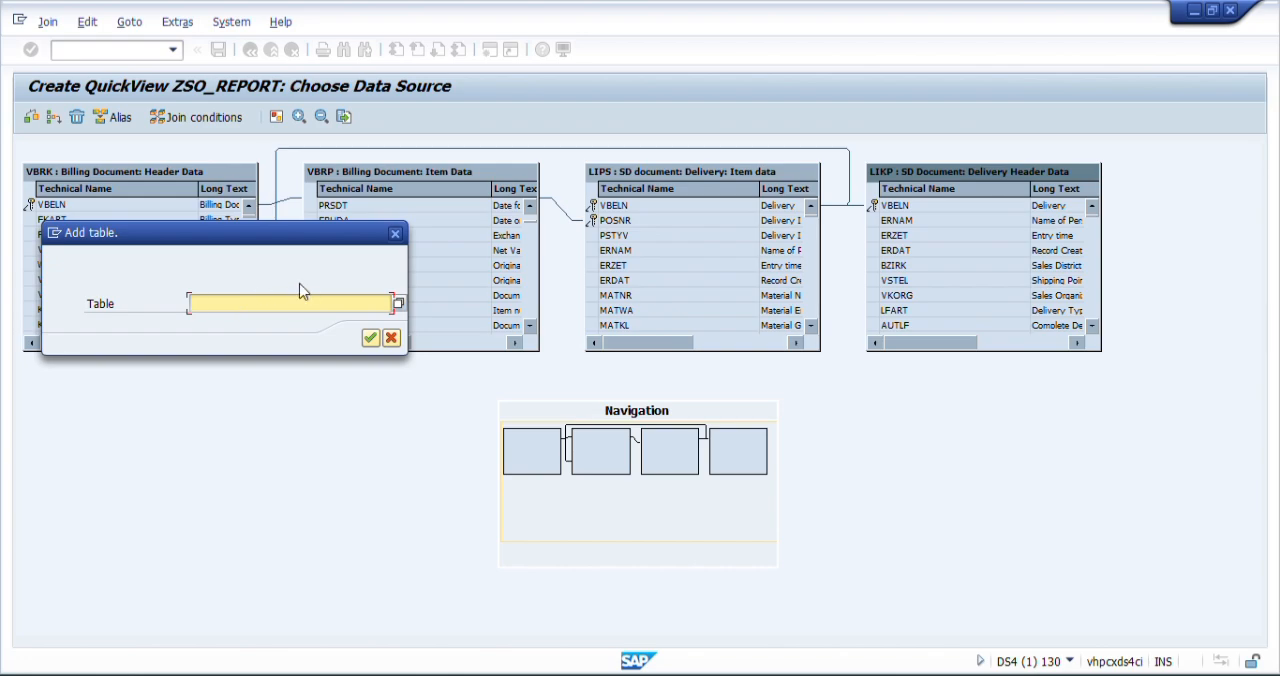
{"action": "type", "text": "v"}
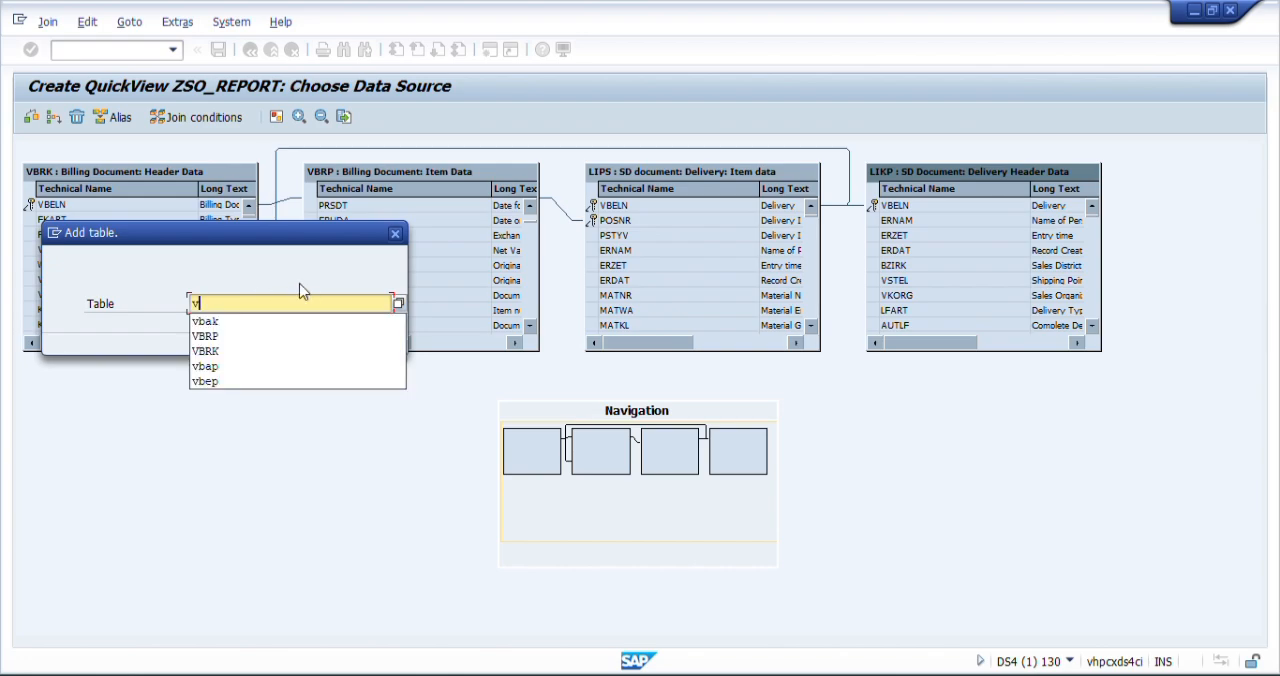
{"action": "type", "text": "ba"}
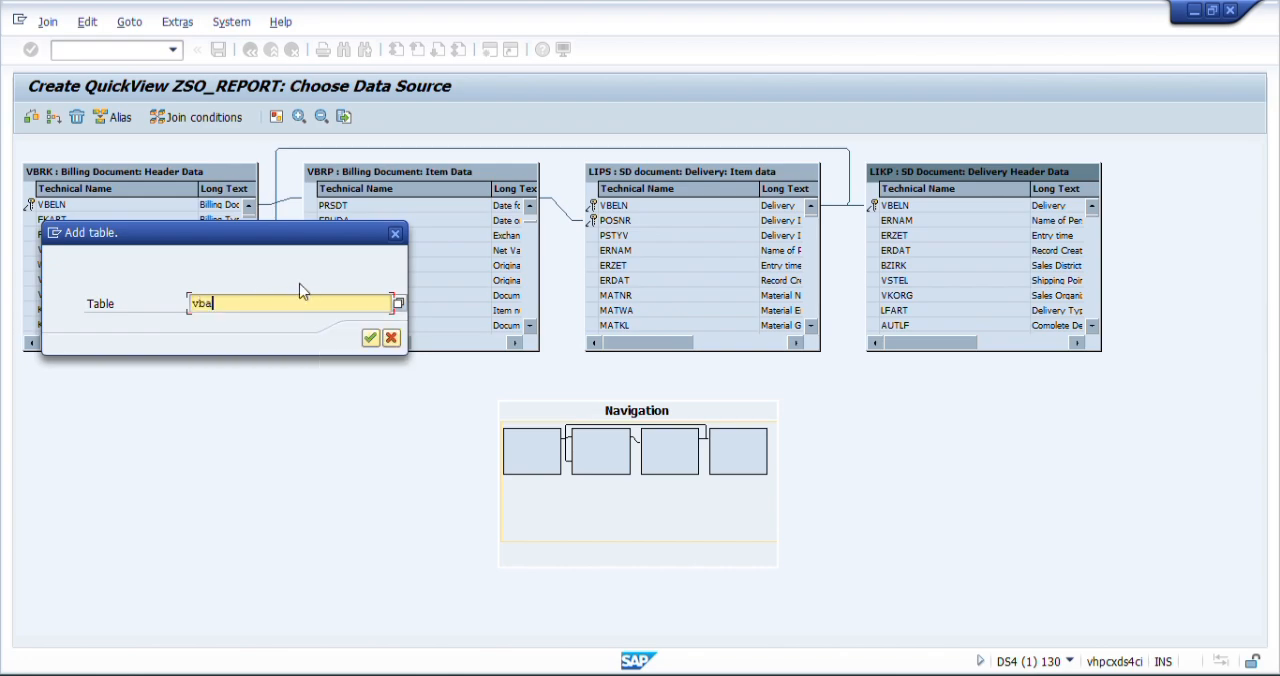
{"action": "type", "text": "p"}
{"action": "key", "text": "Return"}
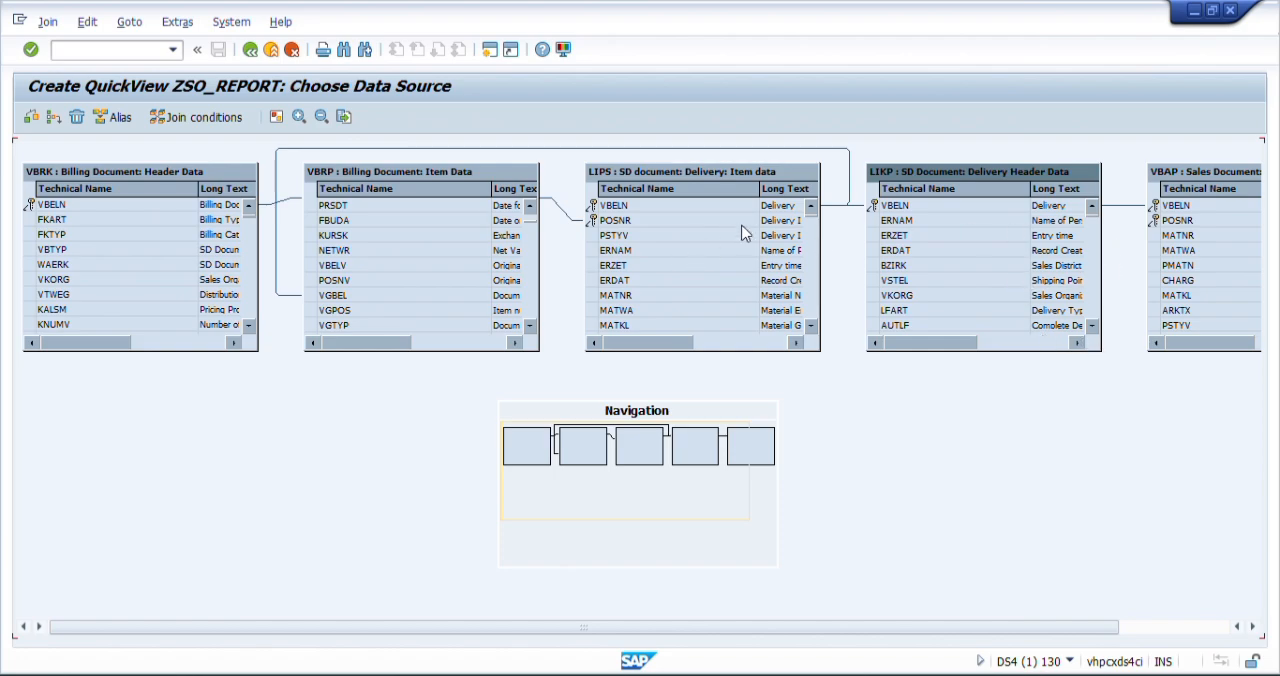
- Delete the delivery header table LIKP from the join and move the VBAP table into its place beside LIPS
{"action": "right_click", "coordinate": [982, 177]}
{"action": "left_click", "coordinate": [1028, 212]}
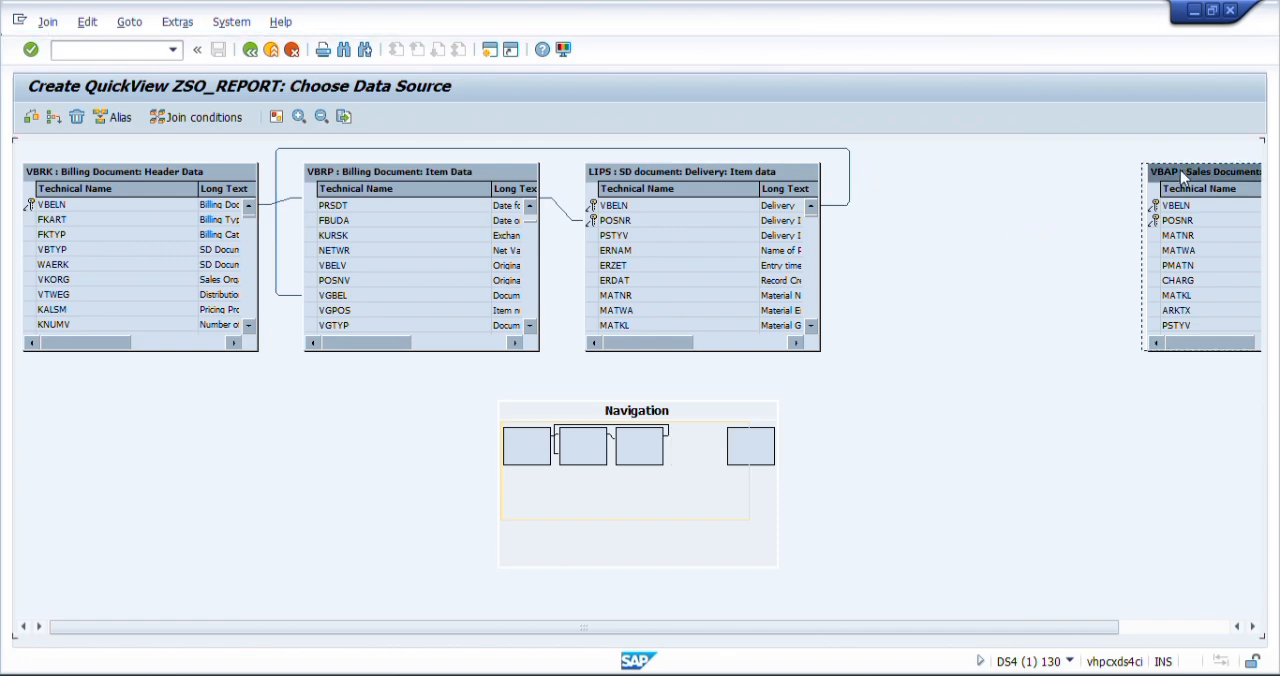
{"action": "left_click_drag", "start_coordinate": [1180, 170], "coordinate": [909, 174]}
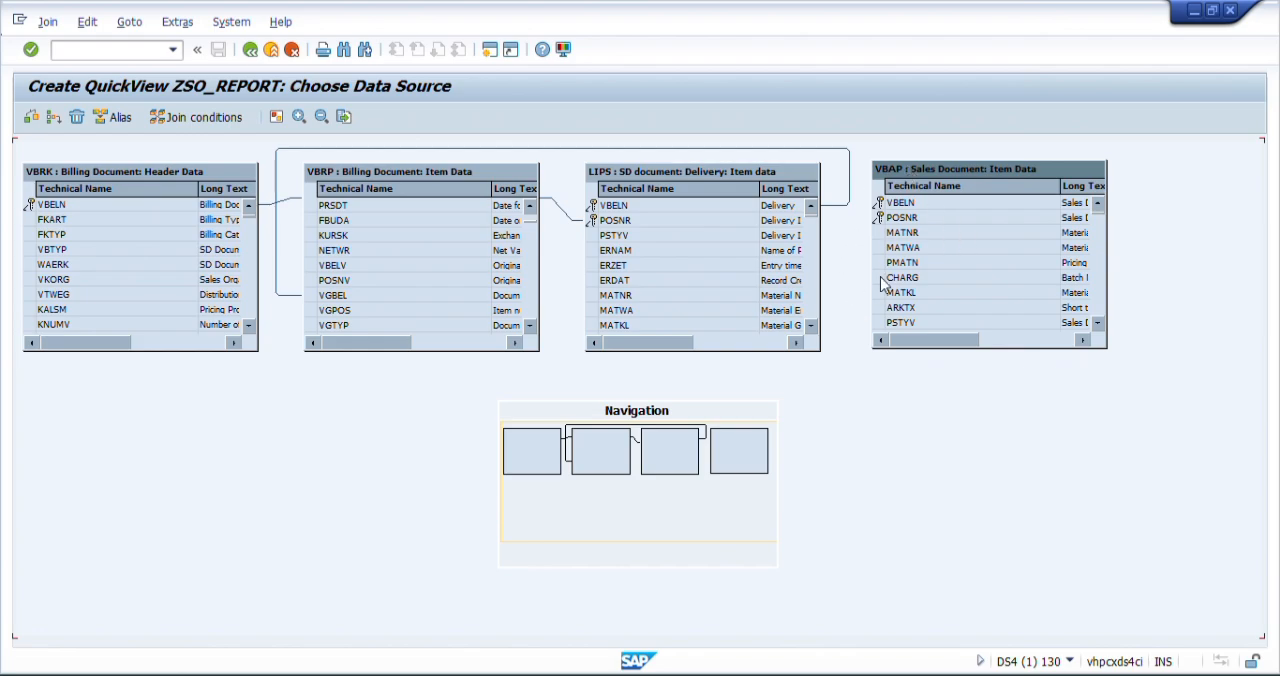
- Link VBELN in the VBAP table to VGBEL in the LIPS table
{"action": "left_click", "coordinate": [811, 326]}
{"action": "left_click", "coordinate": [811, 326]}
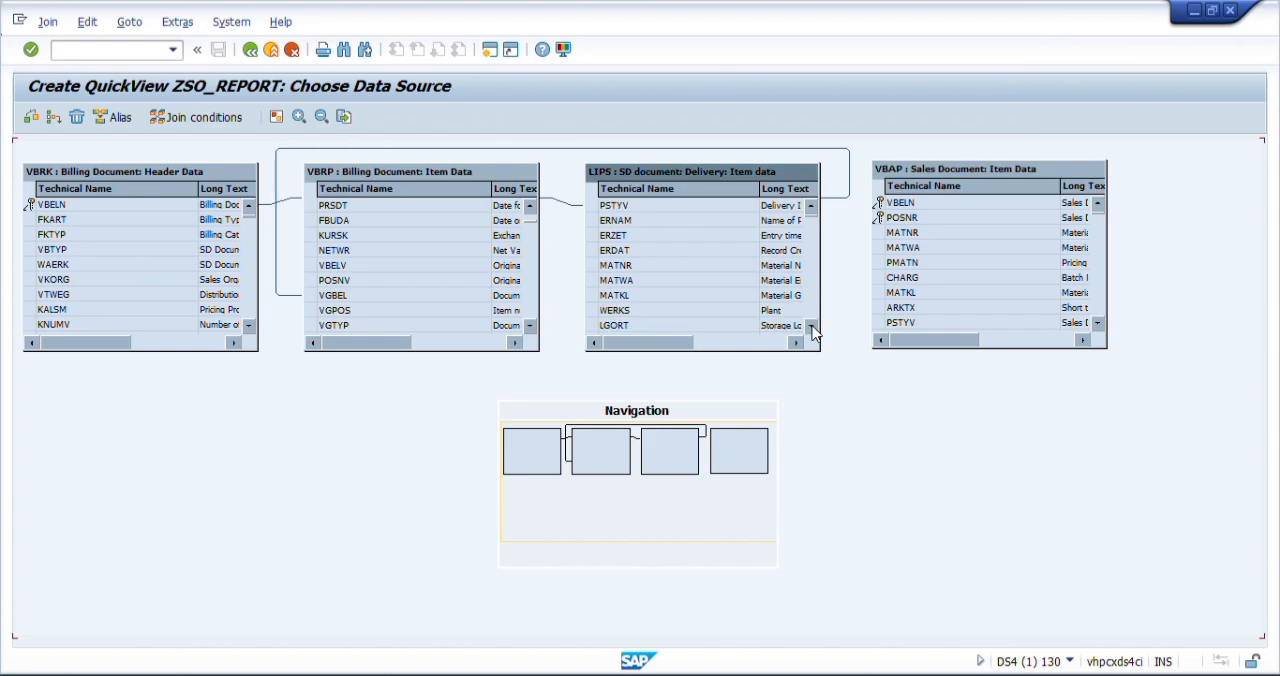
{"action": "left_click", "coordinate": [812, 327]}
{"action": "left_click", "coordinate": [812, 327]}
{"action": "left_click", "coordinate": [812, 327]}
{"action": "left_click", "coordinate": [812, 327]}
{"action": "left_click", "coordinate": [812, 327]}
{"action": "left_click", "coordinate": [812, 327]}
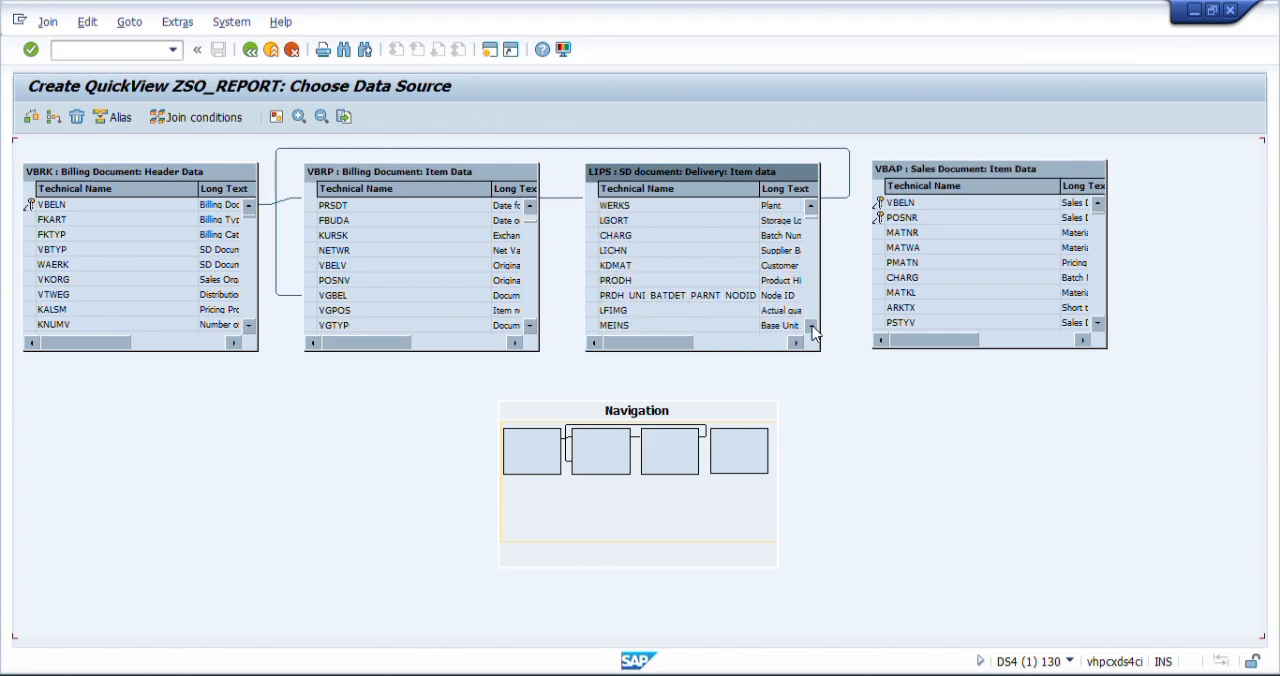
{"action": "left_click", "coordinate": [812, 327]}
{"action": "left_click", "coordinate": [812, 327]}
{"action": "left_click", "coordinate": [812, 327]}
{"action": "left_click", "coordinate": [812, 327]}
{"action": "left_click", "coordinate": [812, 327]}
{"action": "left_click", "coordinate": [812, 327]}
{"action": "left_click", "coordinate": [812, 327]}
{"action": "left_click", "coordinate": [812, 327]}
{"action": "left_click", "coordinate": [812, 327]}
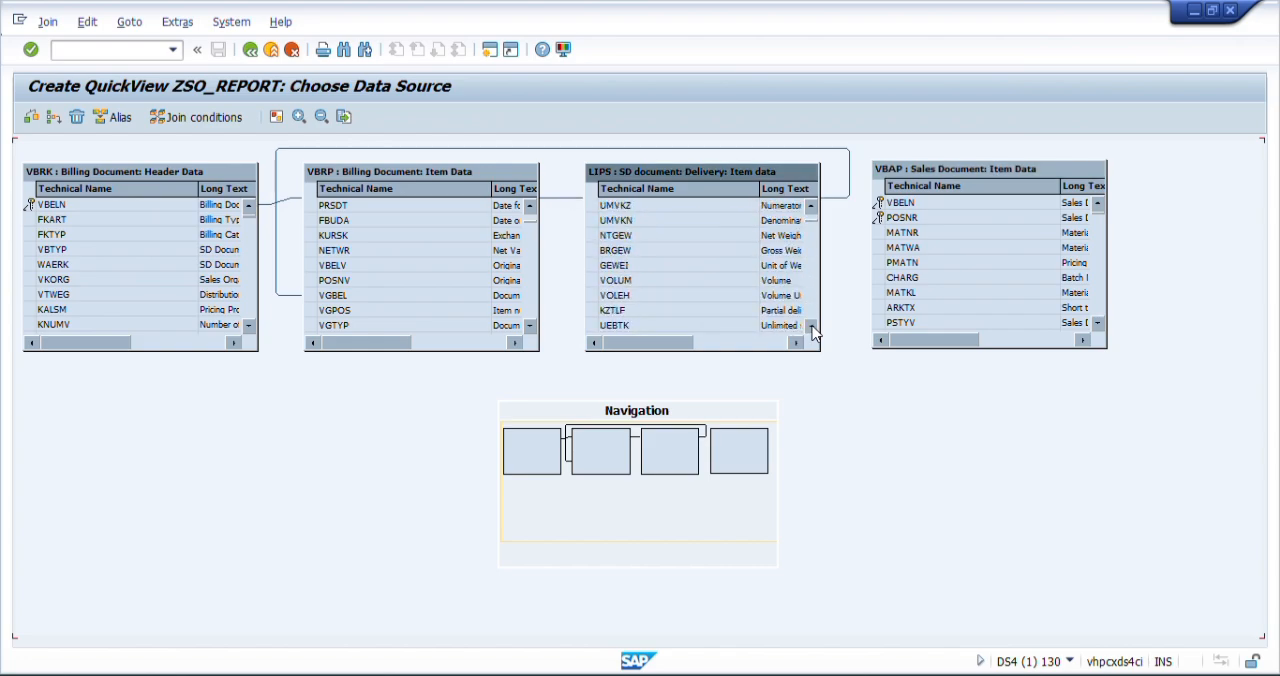
{"action": "left_click", "coordinate": [812, 327]}
{"action": "left_click", "coordinate": [812, 327]}
{"action": "left_click", "coordinate": [812, 327]}
{"action": "left_click", "coordinate": [812, 327]}
{"action": "left_click", "coordinate": [812, 327]}
{"action": "left_click", "coordinate": [812, 327]}
{"action": "left_click", "coordinate": [812, 327]}
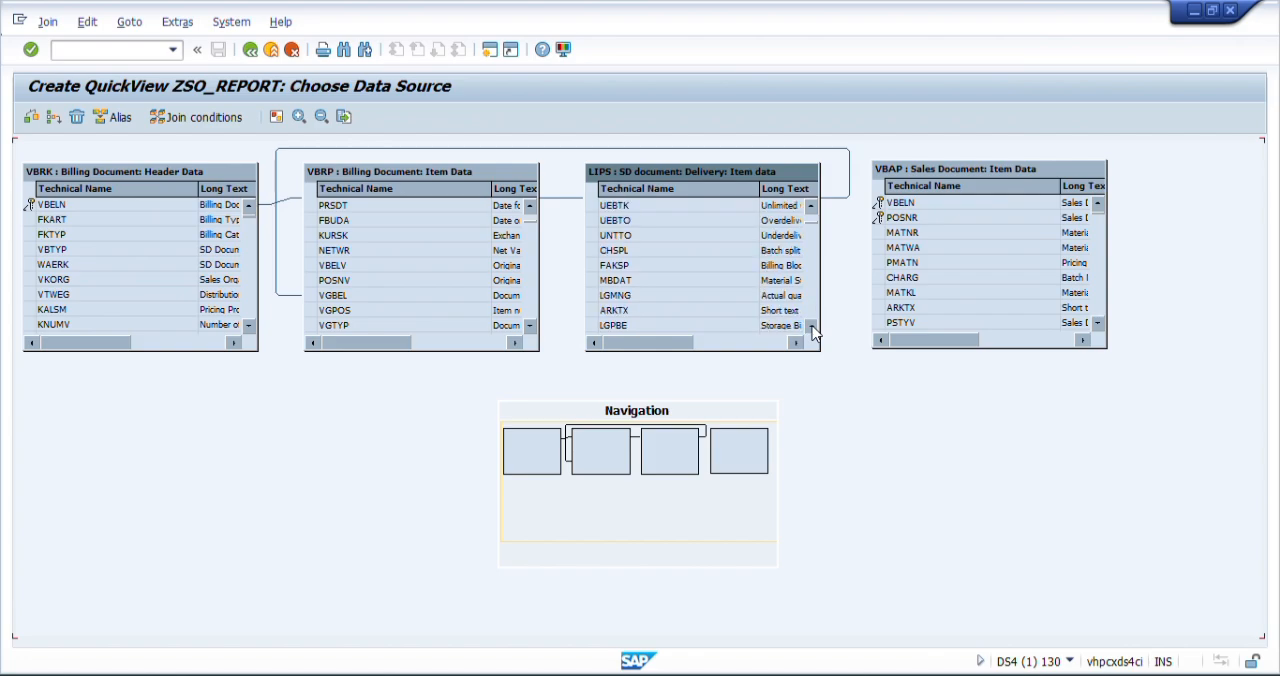
{"action": "left_click", "coordinate": [812, 327]}
{"action": "left_click", "coordinate": [812, 327]}
{"action": "left_click", "coordinate": [812, 328]}
{"action": "left_click", "coordinate": [812, 328]}
{"action": "left_click", "coordinate": [812, 328]}
{"action": "left_click", "coordinate": [812, 328]}
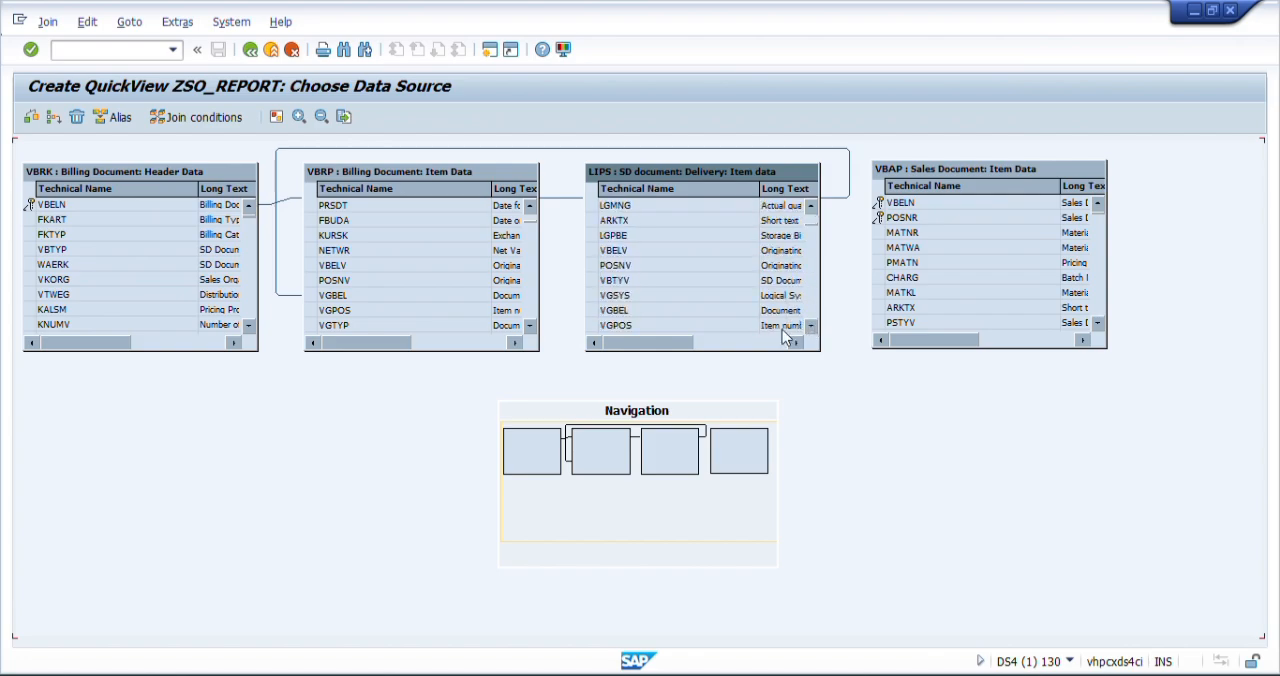
{"action": "left_click", "coordinate": [887, 206]}
{"action": "mouse_move", "coordinate": [887, 207]}
{"action": "left_mouse_down"}
{"action": "mouse_move", "coordinate": [850, 213]}
{"action": "mouse_move", "coordinate": [830, 302]}
{"action": "mouse_move", "coordinate": [808, 310]}
{"action": "left_mouse_up"}
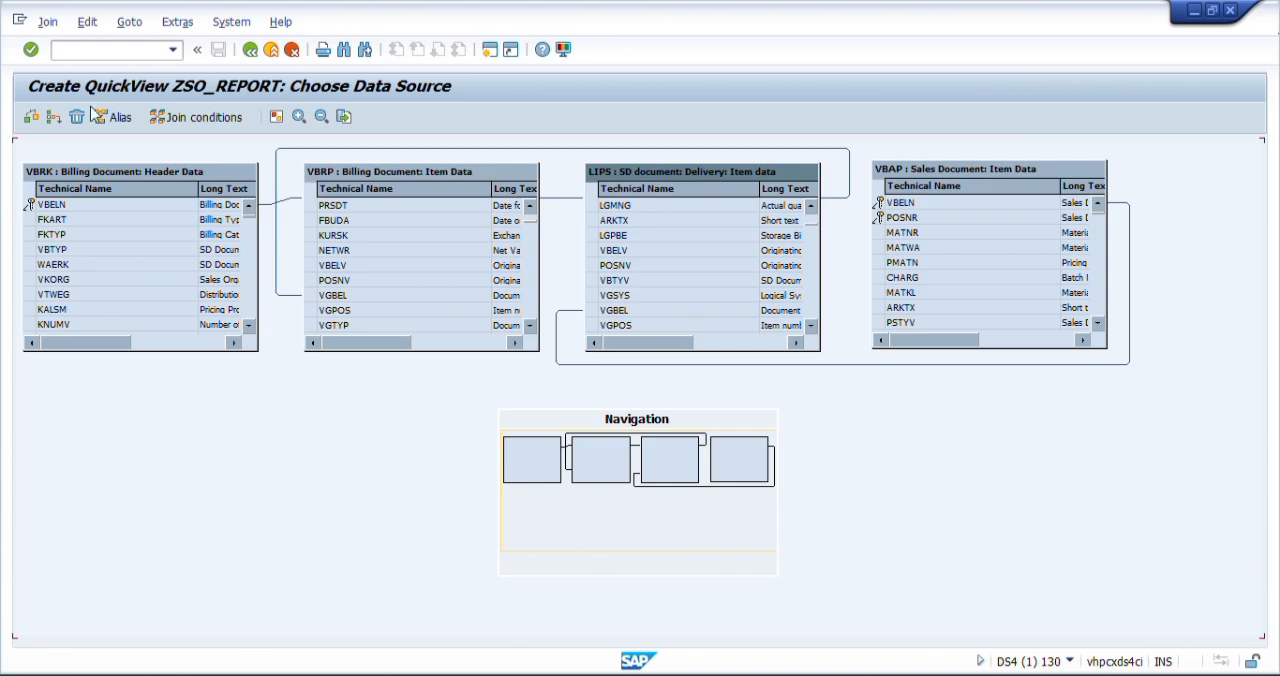
- Check the defined join conditions and return to the QuickView's initial screen
{"action": "left_click", "coordinate": [29, 119]}
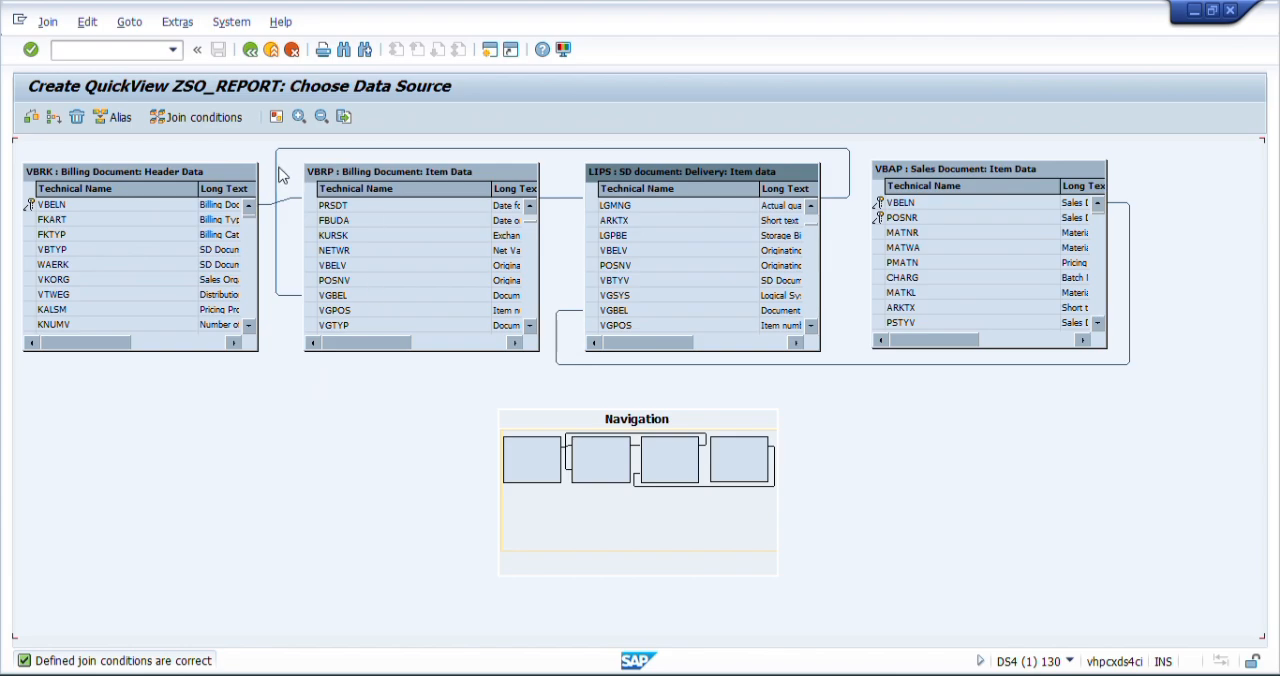
{"action": "left_click", "coordinate": [251, 50]}
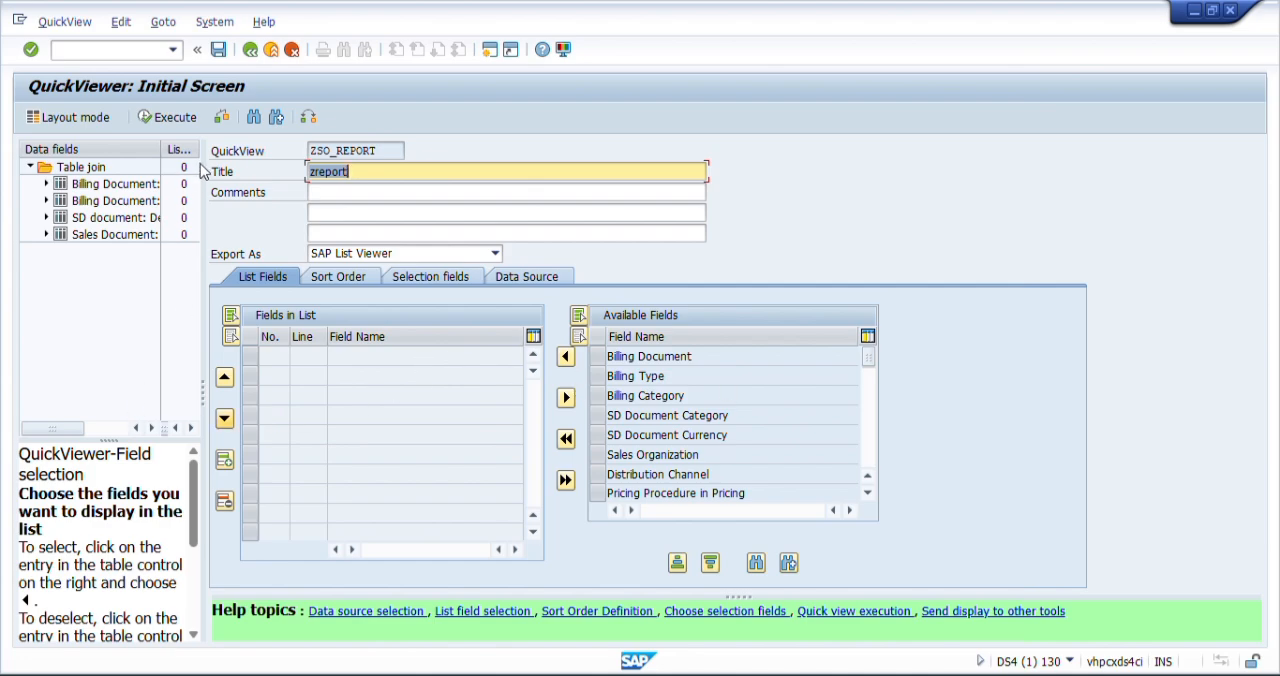
- Widen the data fields tree and its columns, and expand the Billing Document: Header Data table
{"action": "left_click_drag", "start_coordinate": [204, 197], "coordinate": [431, 192]}
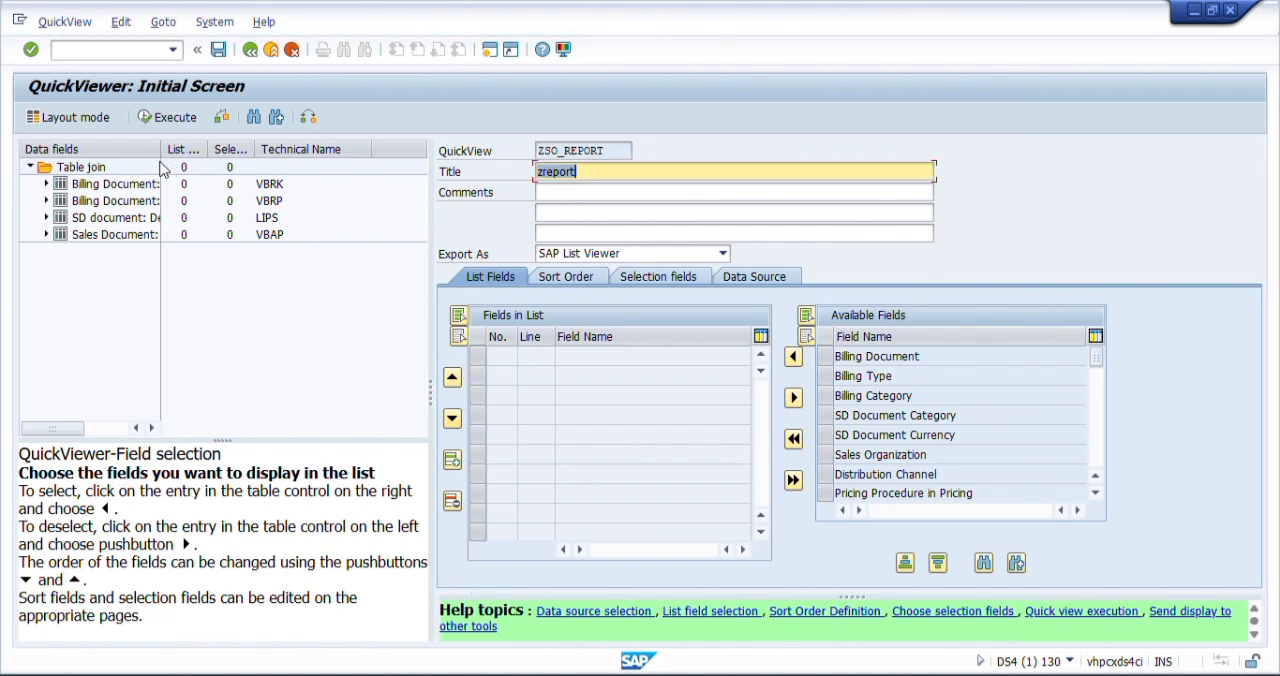
{"action": "left_click_drag", "start_coordinate": [160, 150], "coordinate": [231, 151]}
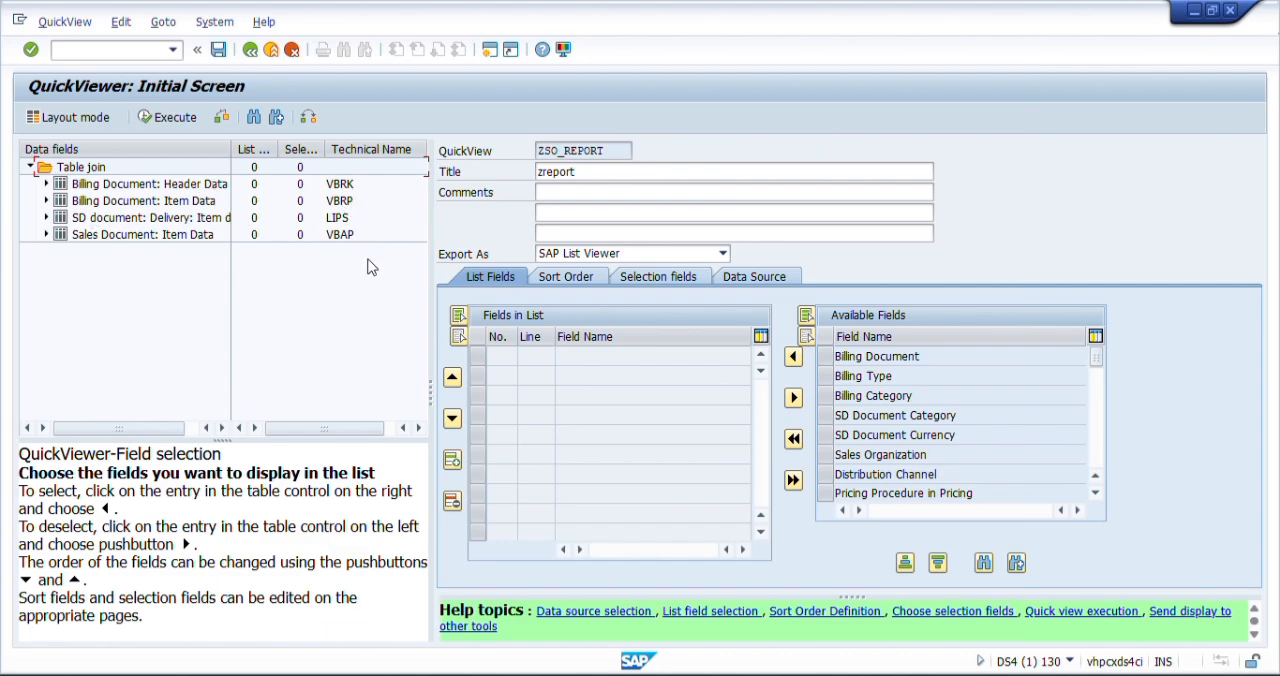
{"action": "left_click", "coordinate": [46, 186]}
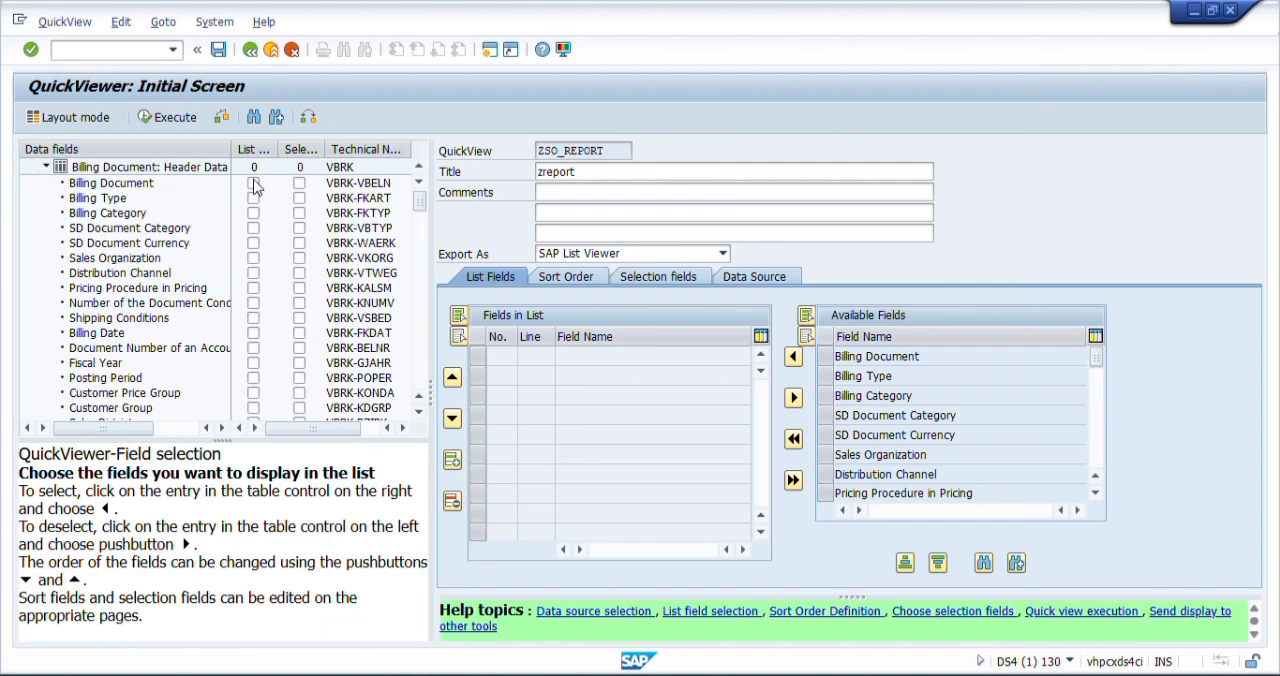
{"action": "left_click_drag", "start_coordinate": [278, 149], "coordinate": [397, 149]}
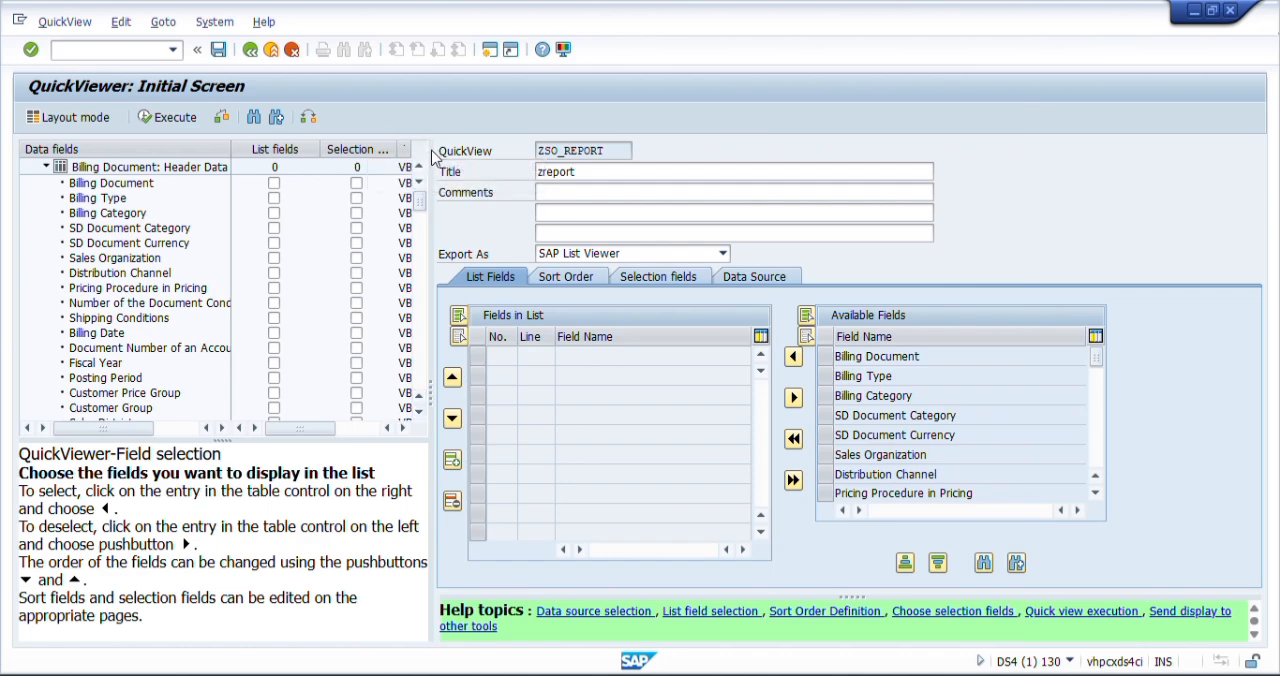
- From the VBRK header data, choose Billing Document and Billing Date as list and selection fields, and Billing Type as a selection field only
{"action": "left_click", "coordinate": [274, 184]}
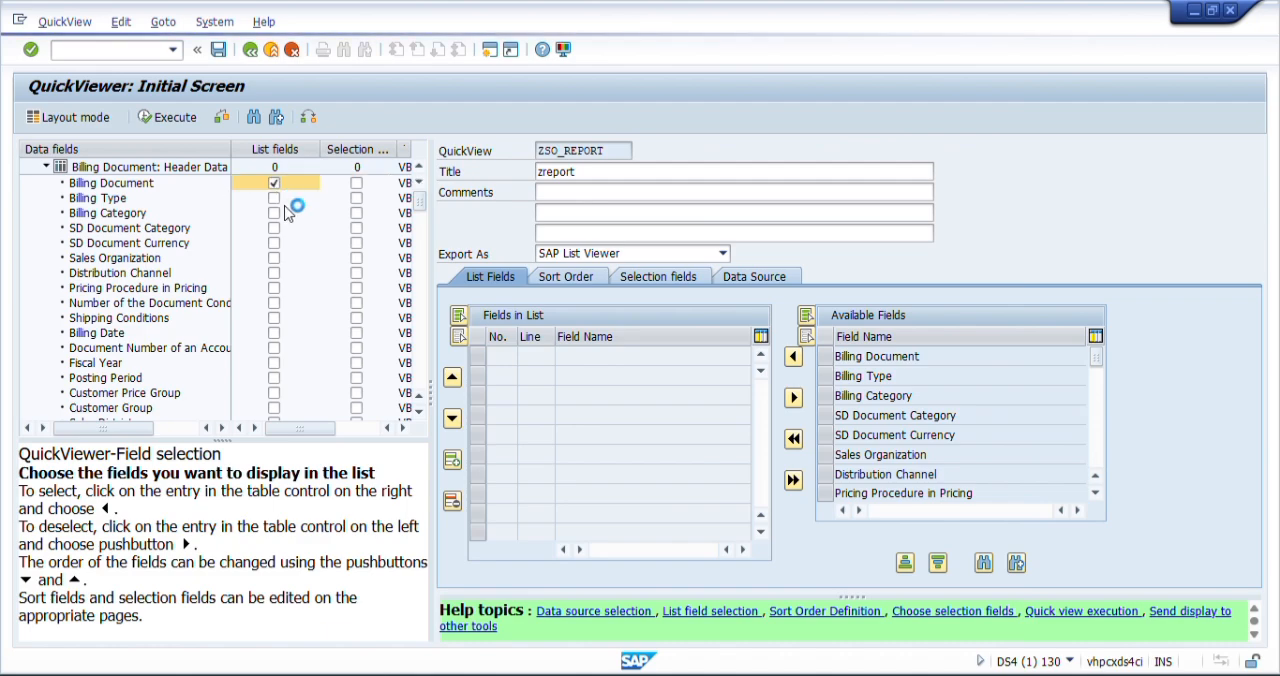
{"action": "left_click", "coordinate": [357, 185]}
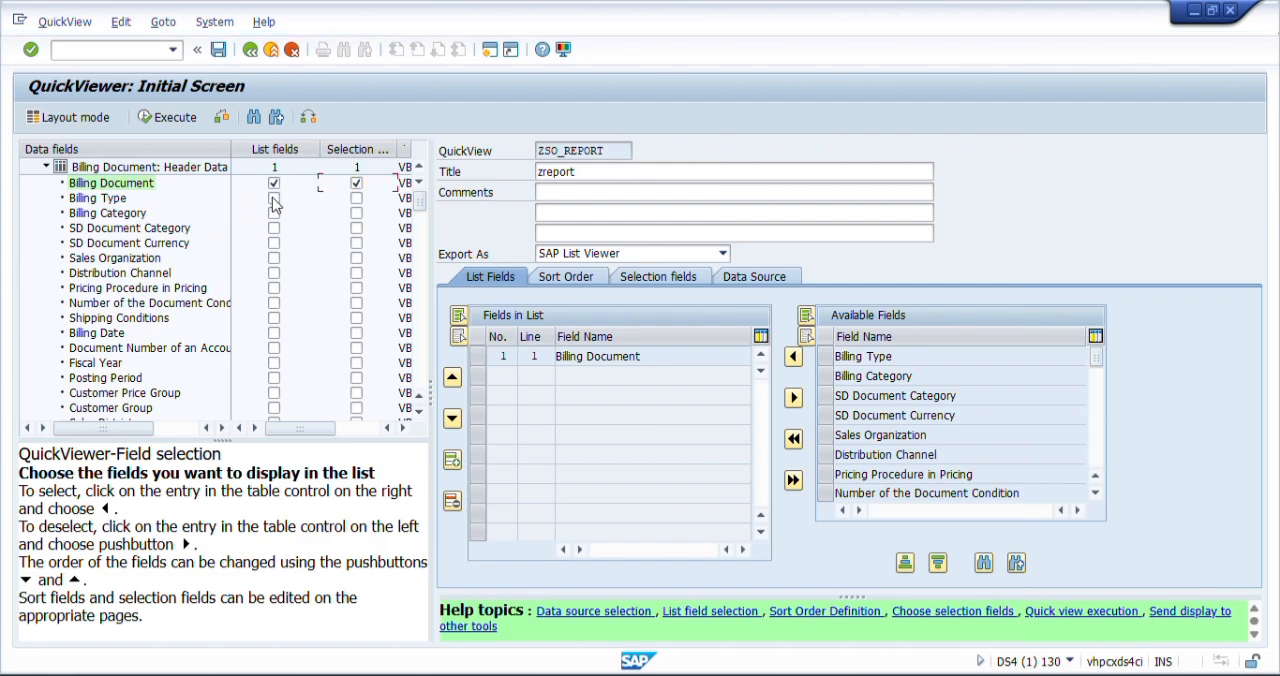
{"action": "left_click", "coordinate": [356, 200]}
{"action": "left_click", "coordinate": [277, 335]}
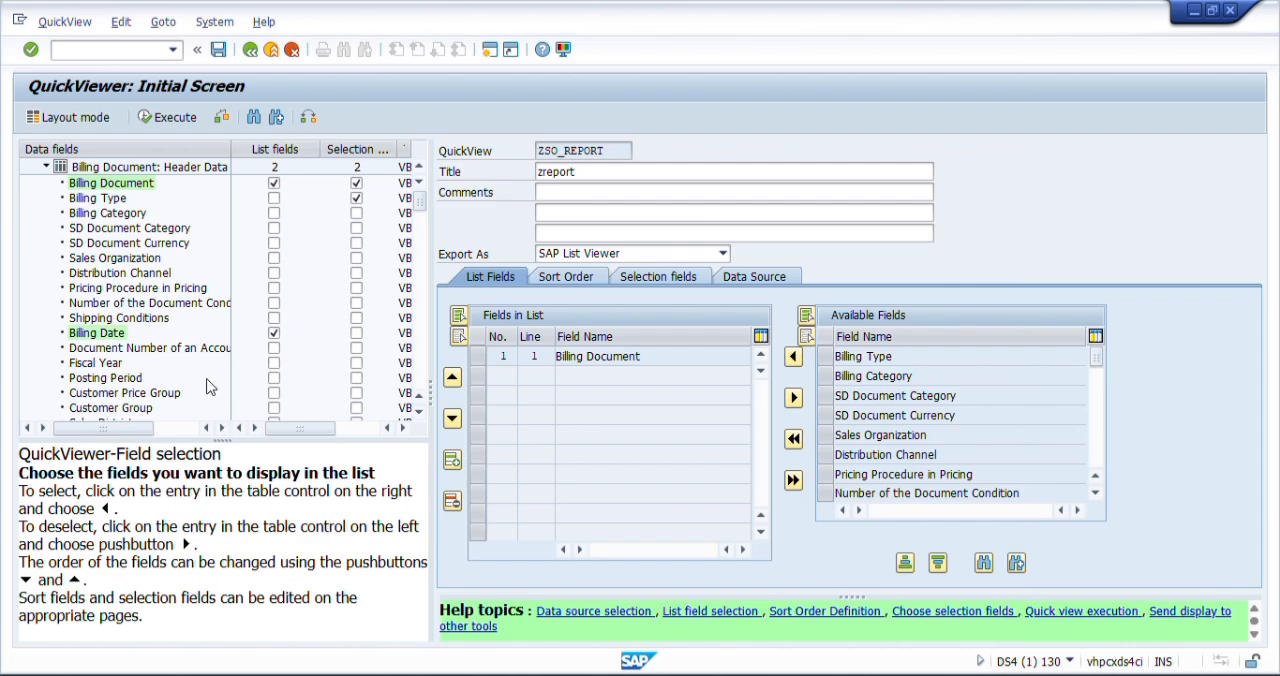
{"action": "left_click", "coordinate": [357, 337]}
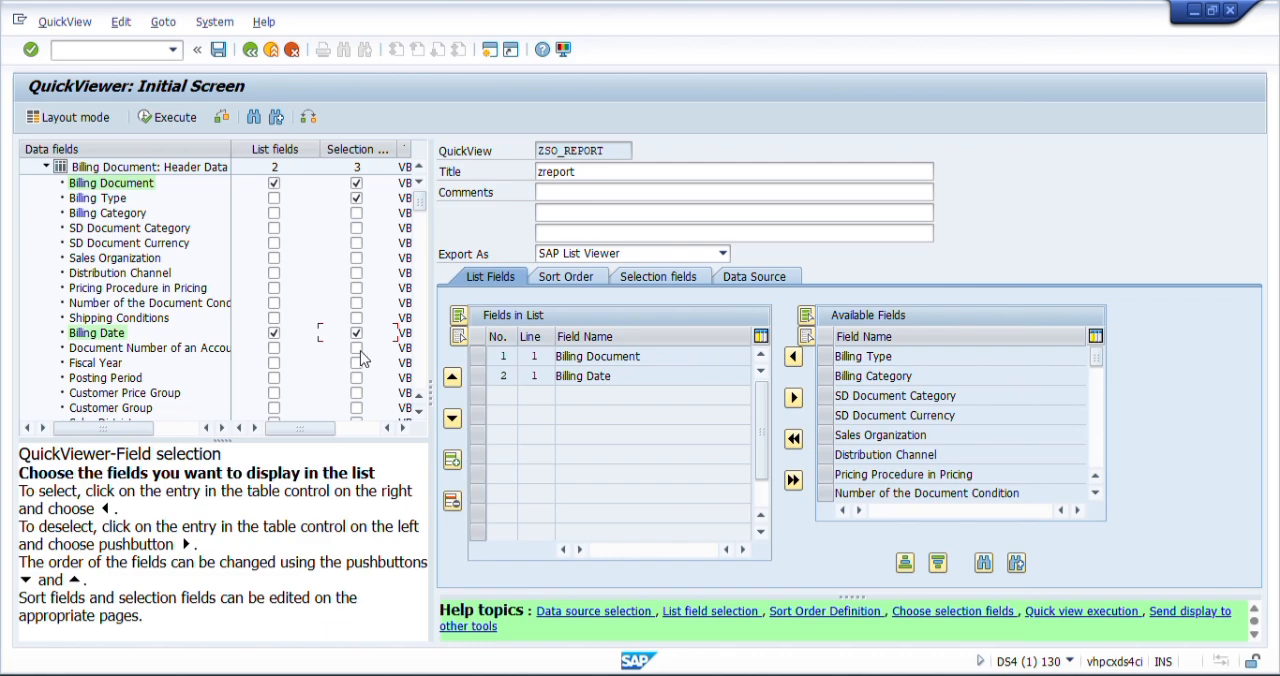
{"action": "left_click", "coordinate": [48, 167]}
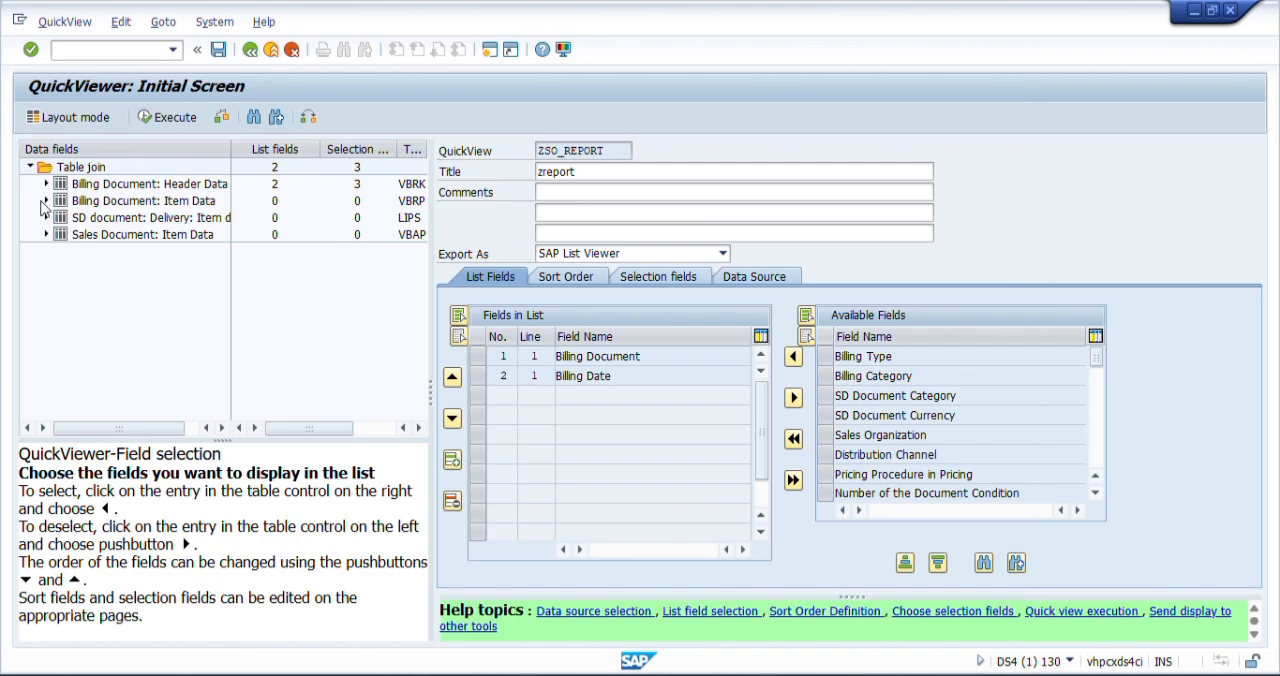
- From the Billing Document: Item Data table, add Material Number and Short text for sales order item as list fields
{"action": "left_click", "coordinate": [45, 201]}
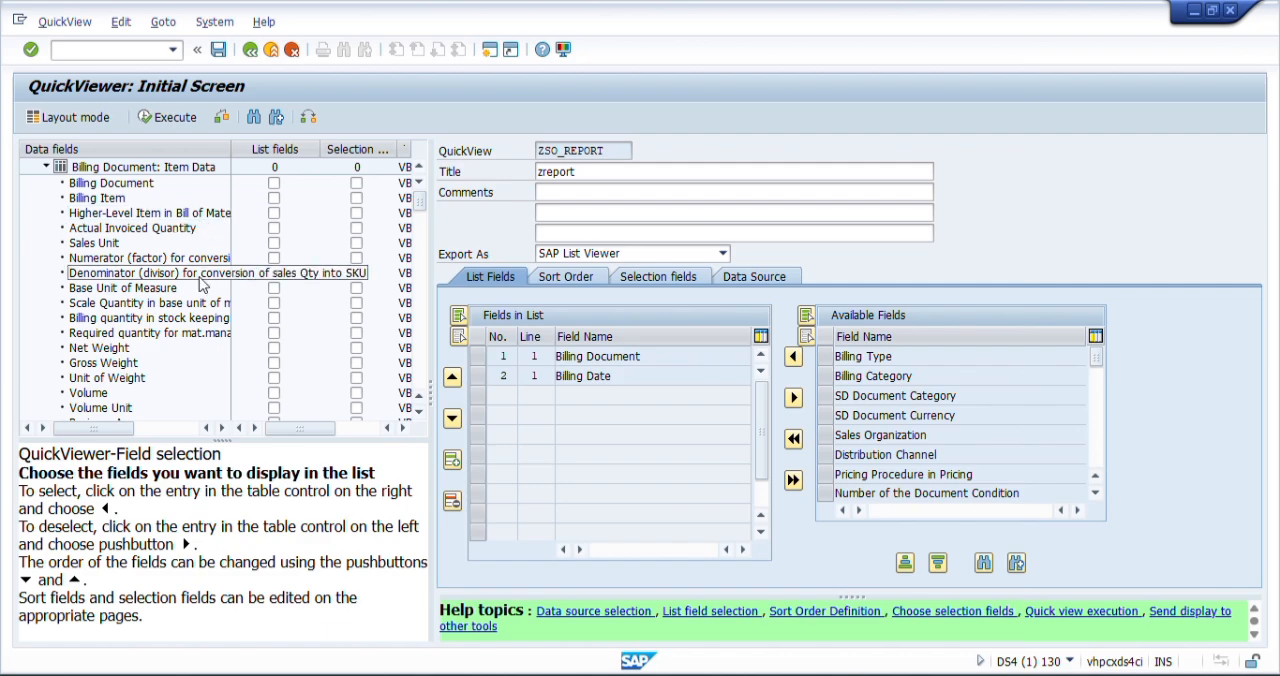
{"action": "left_click", "coordinate": [418, 412]}
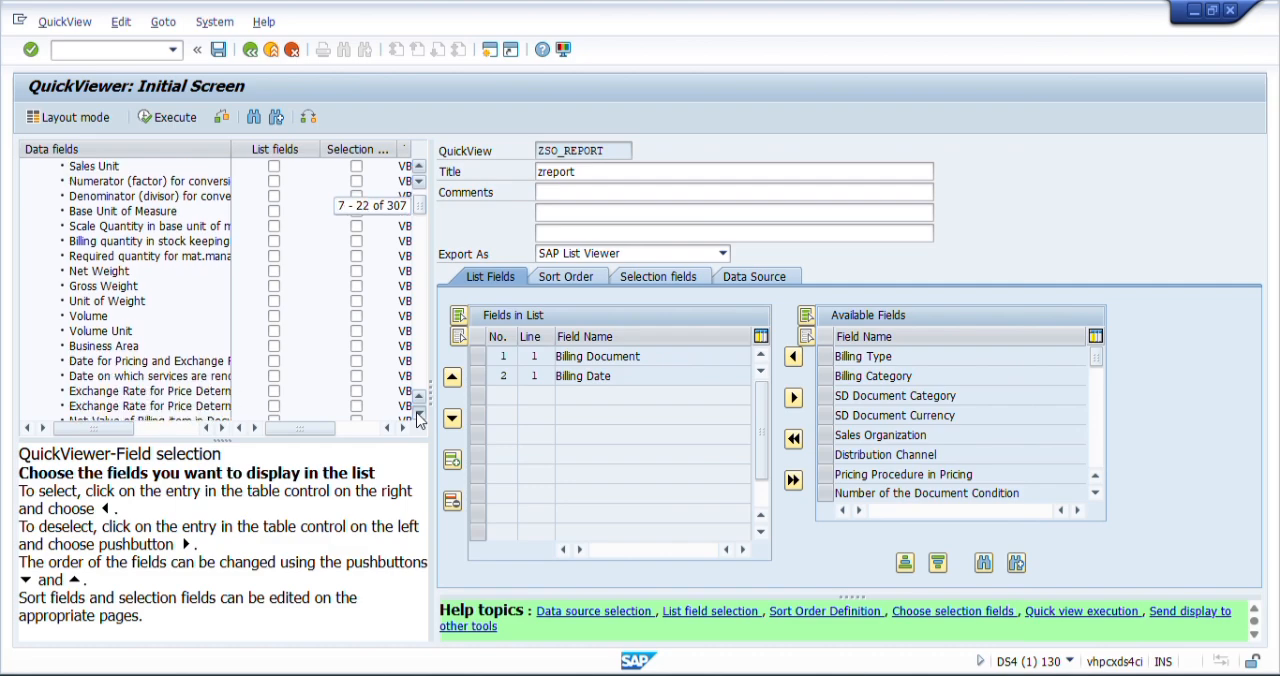
{"action": "left_click", "coordinate": [418, 413]}
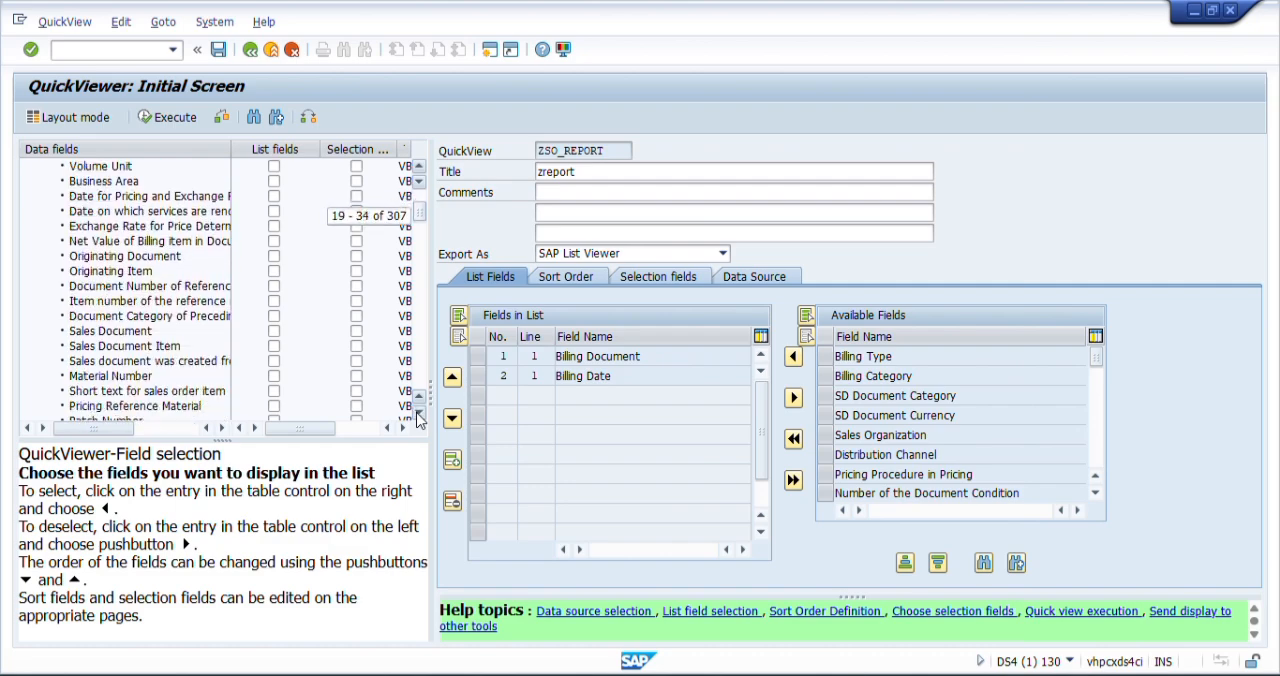
{"action": "left_click", "coordinate": [274, 362]}
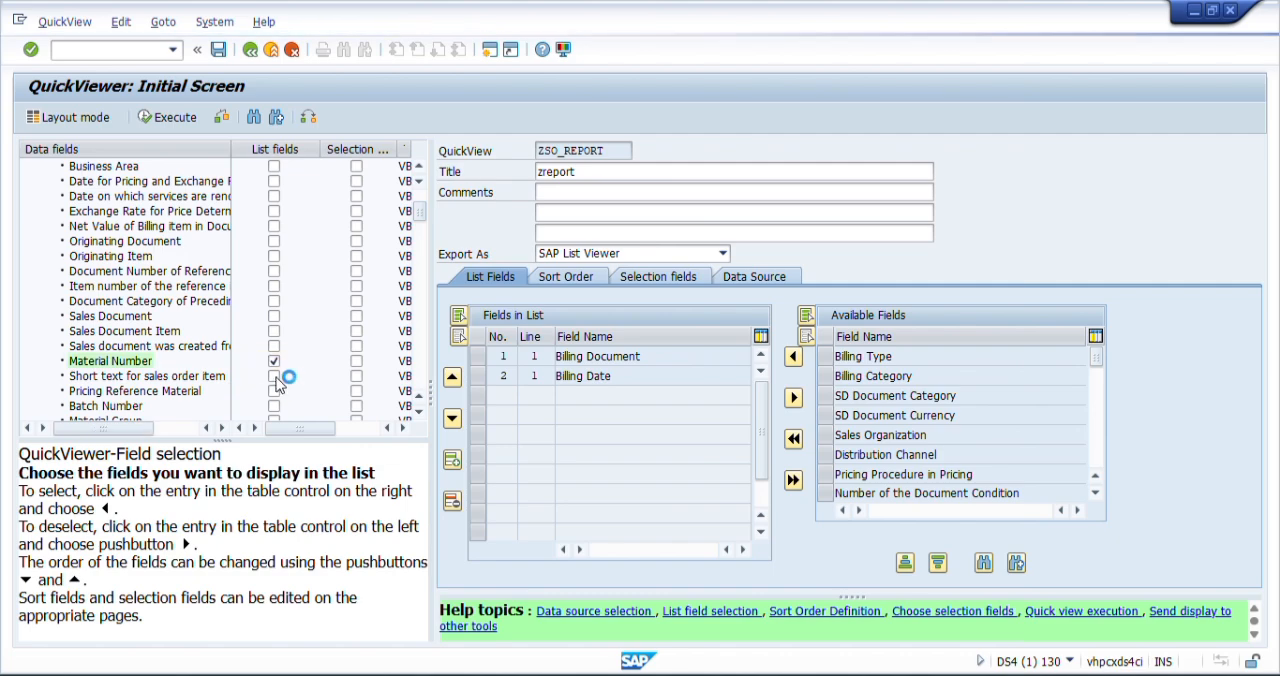
{"action": "left_click", "coordinate": [274, 376]}
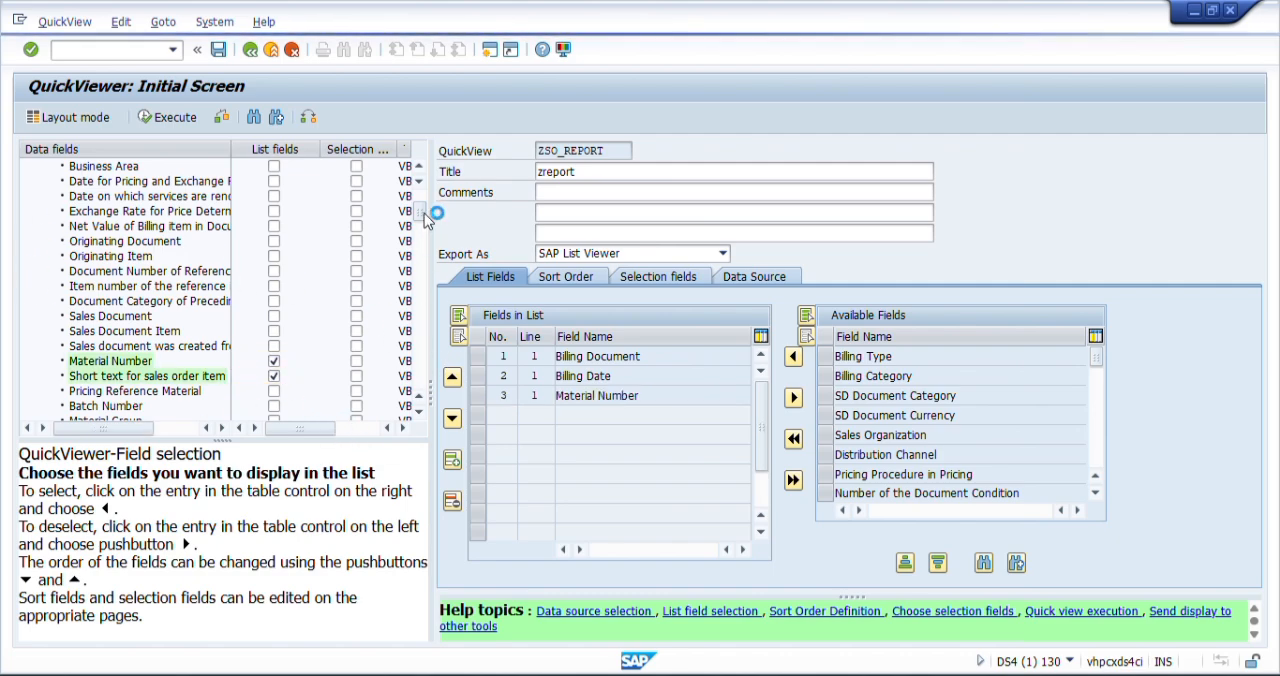
- Collapse the billing item table and, from the SD document: Delivery: Item data table, add Delivery, Plant and Sales Unit as list fields
{"action": "left_click_drag", "start_coordinate": [424, 215], "coordinate": [422, 168]}
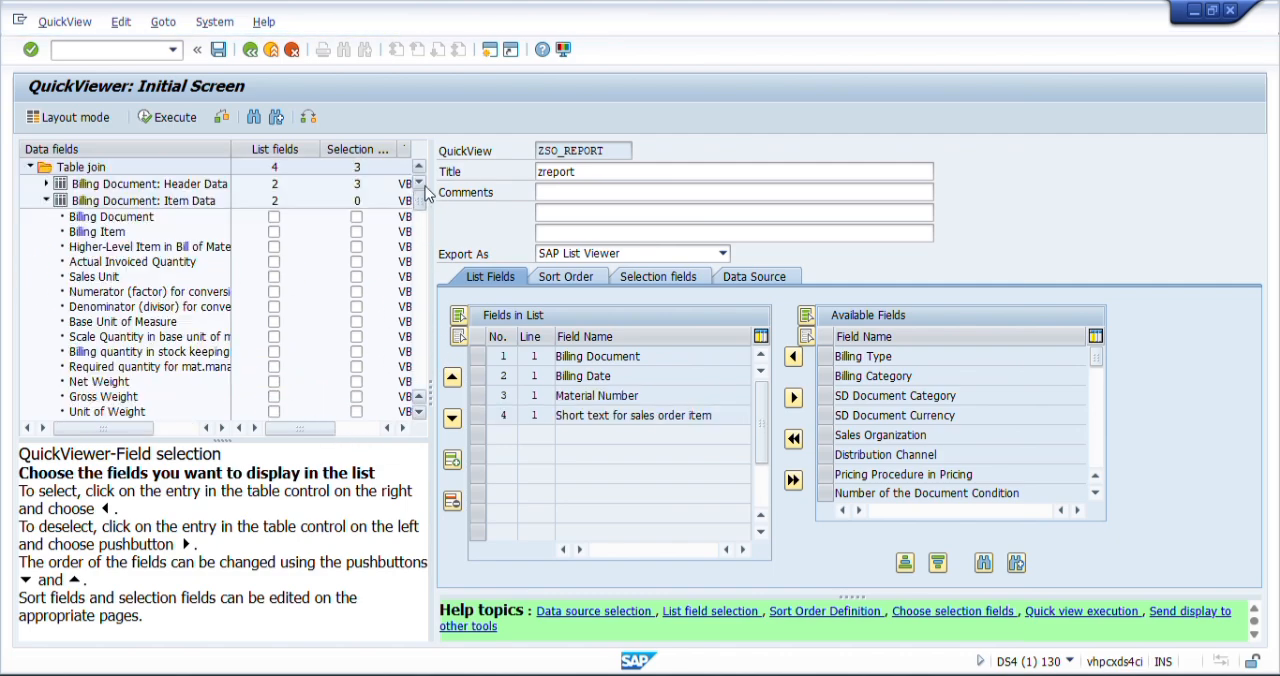
{"action": "left_click", "coordinate": [45, 201]}
{"action": "left_click", "coordinate": [46, 217]}
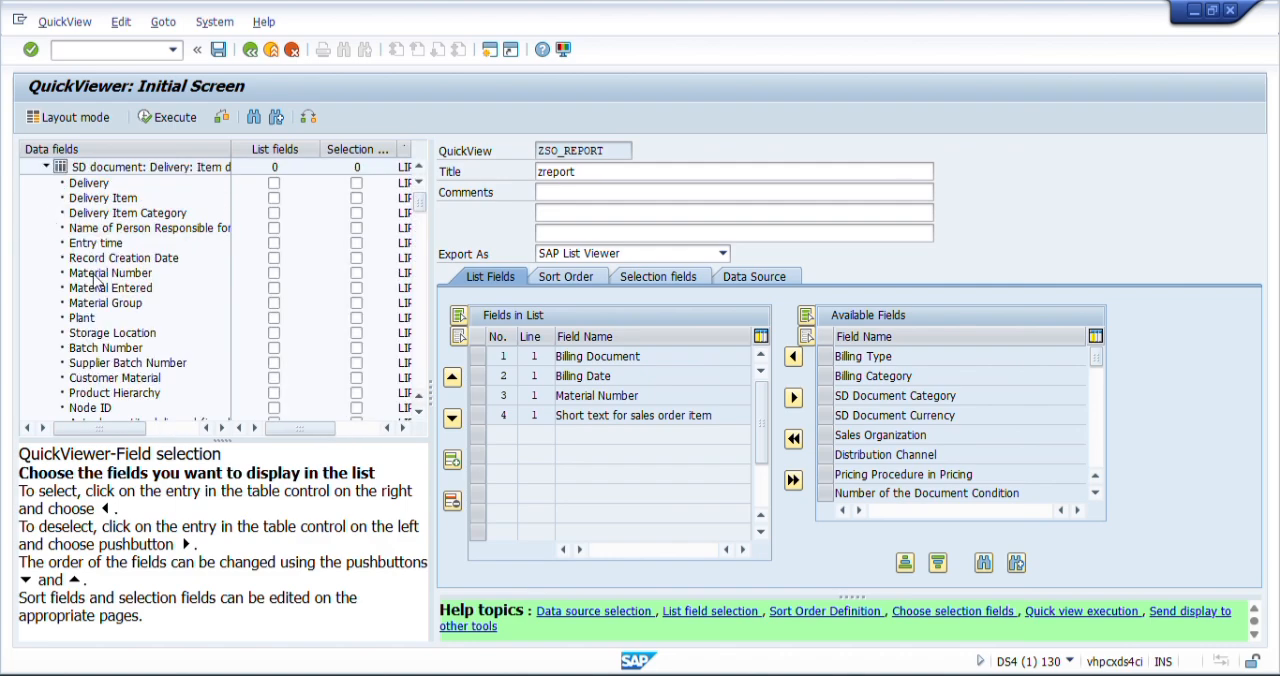
{"action": "left_click", "coordinate": [274, 184]}
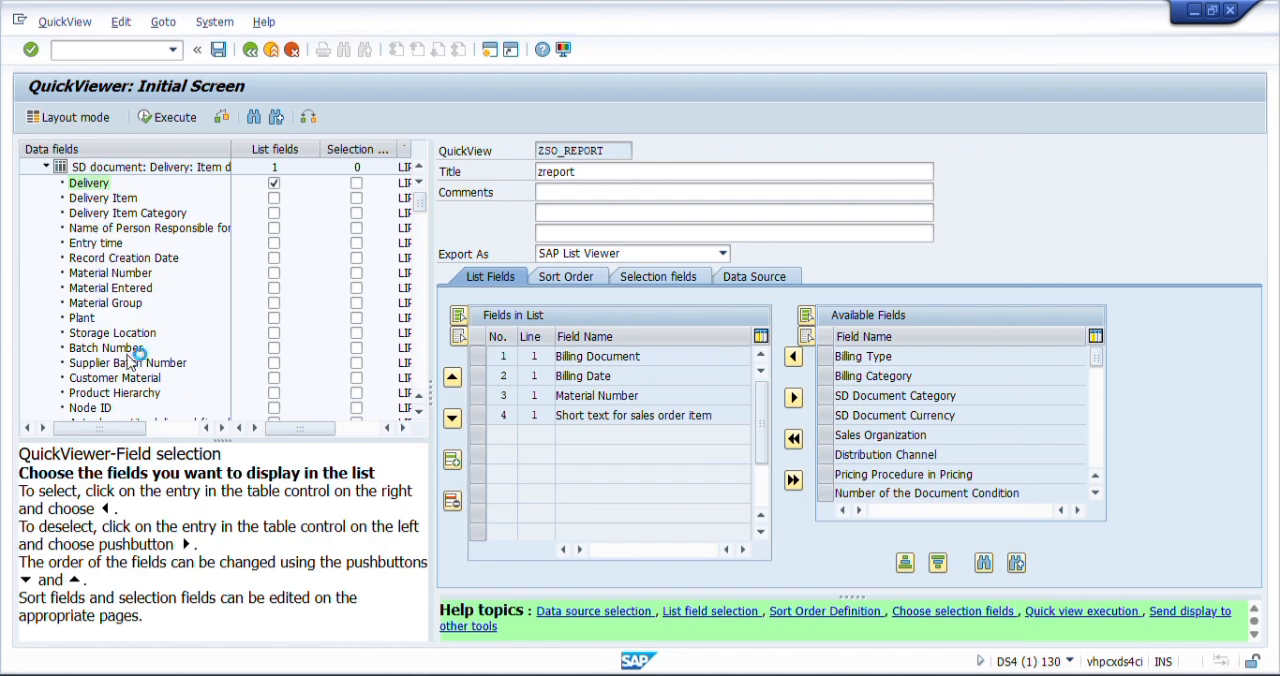
{"action": "left_click", "coordinate": [274, 320]}
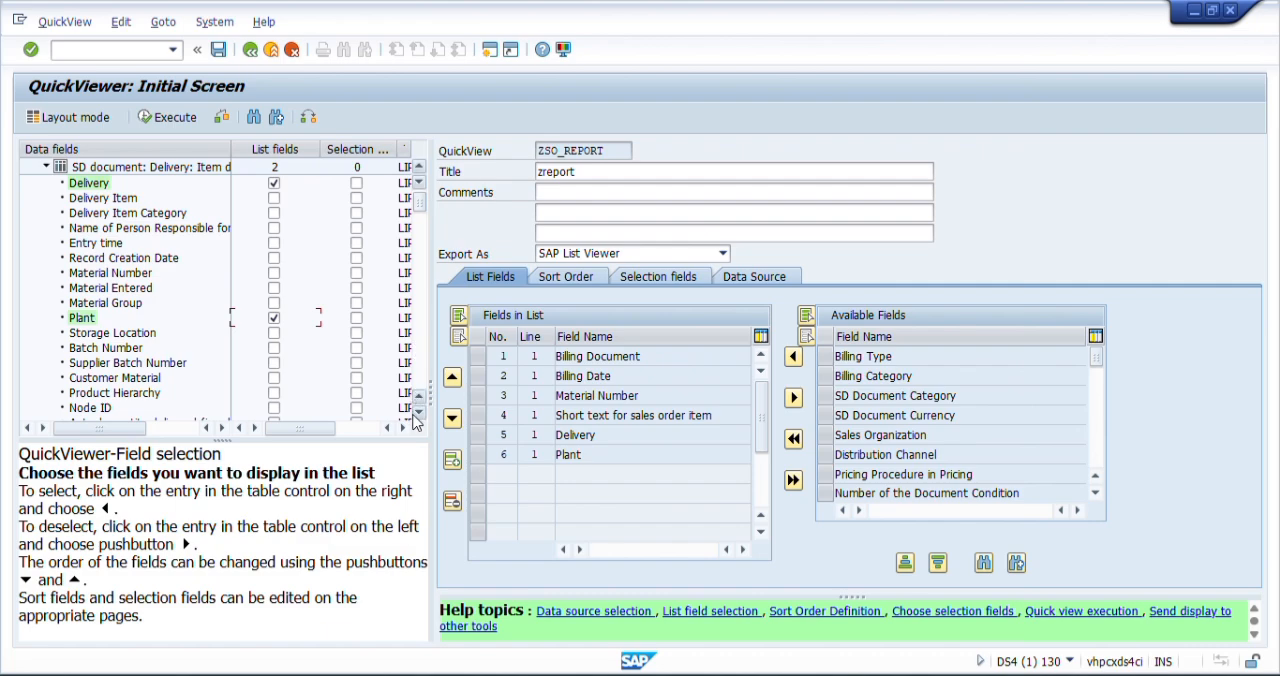
{"action": "scroll", "coordinate": [419, 419], "scroll_direction": "down", "scroll_amount": 3}
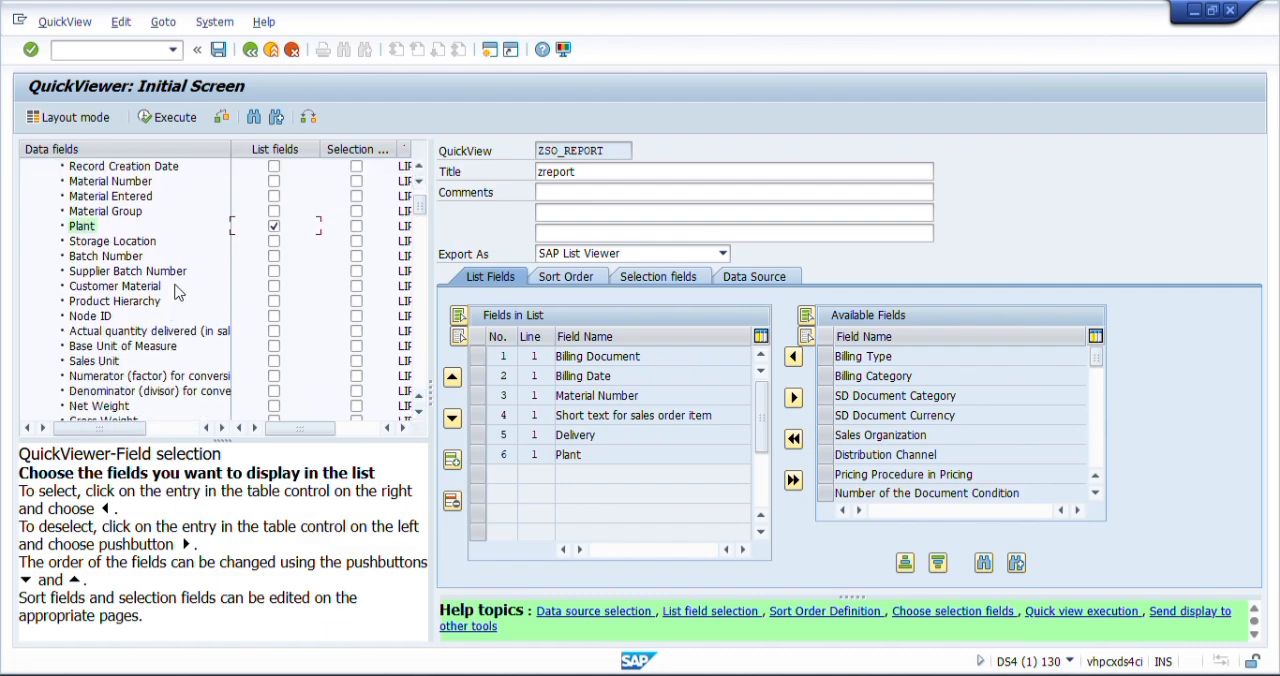
{"action": "left_click", "coordinate": [274, 361]}
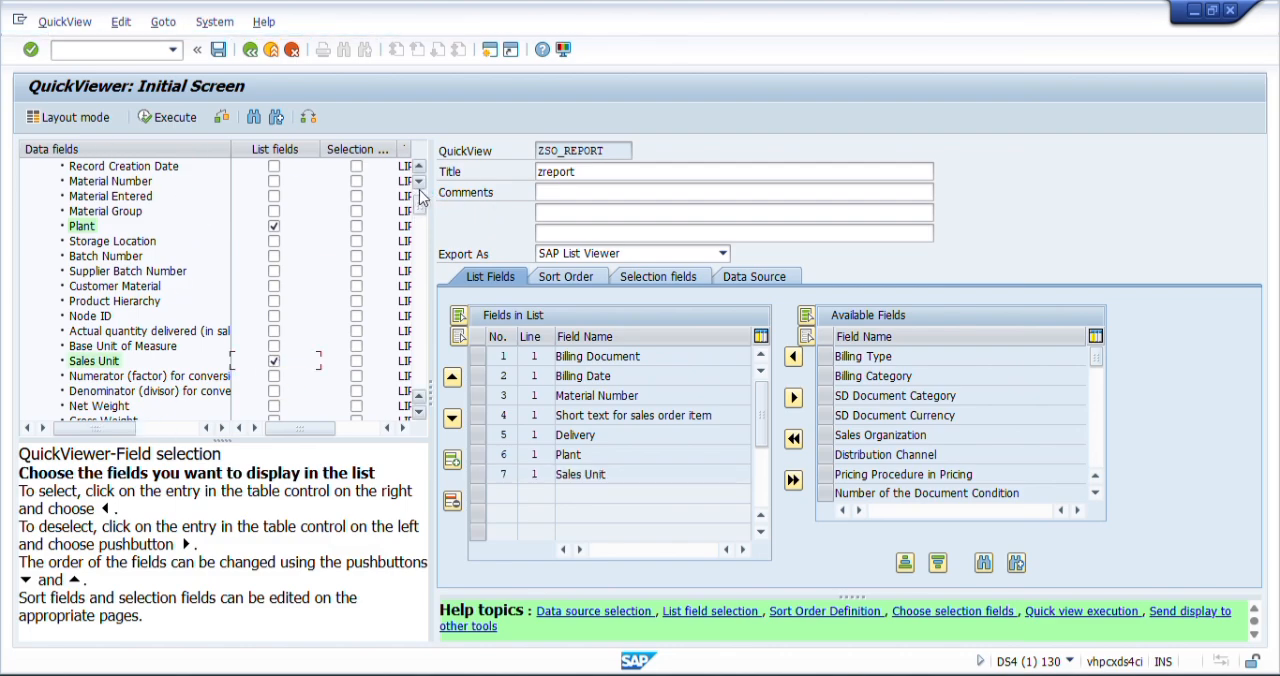
- From the Sales Document: Item Data table, add Sales Document, Net Value of the Document Item, SD Document Currency and Sold-to Party as list fields
{"action": "scroll", "coordinate": [418, 172], "scroll_direction": "up", "scroll_amount": 9}
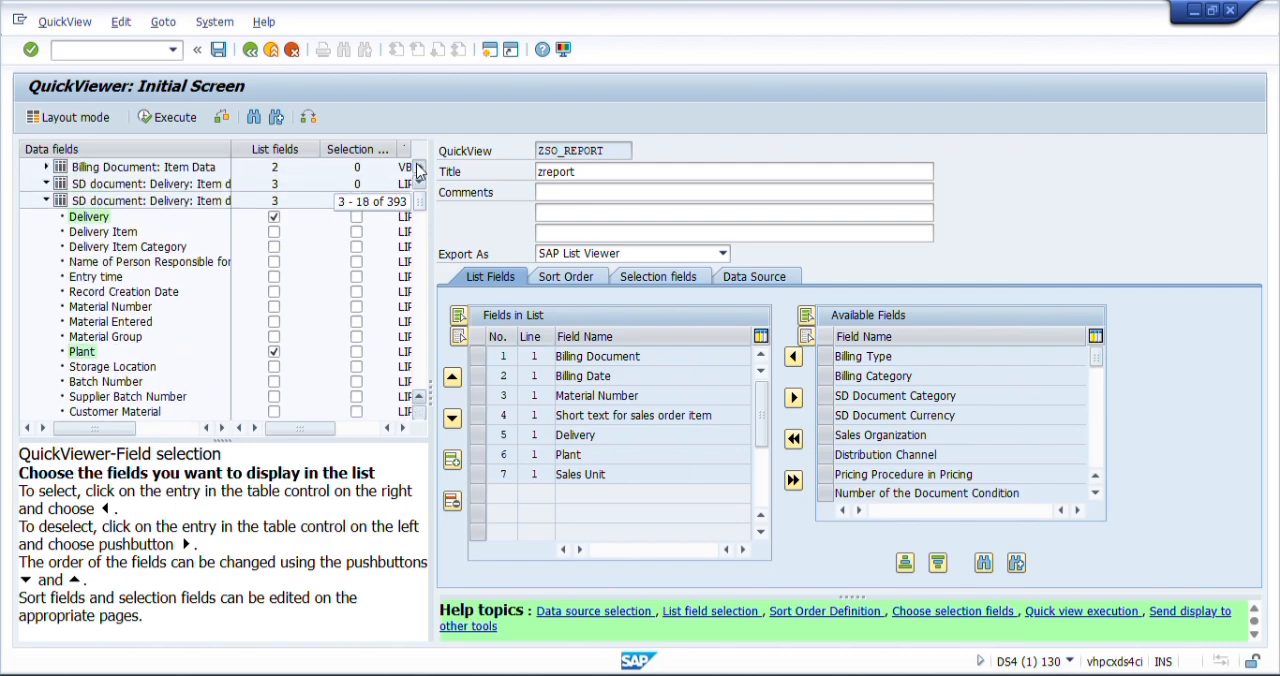
{"action": "left_click", "coordinate": [47, 217]}
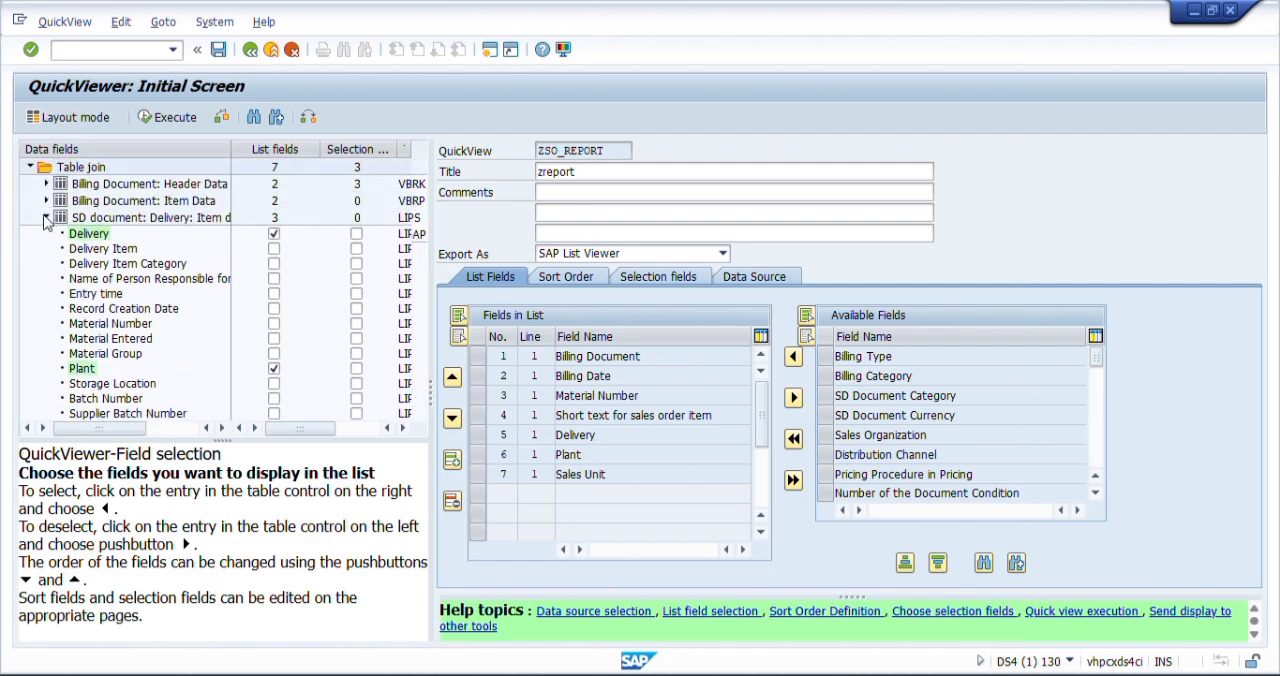
{"action": "left_click", "coordinate": [47, 234]}
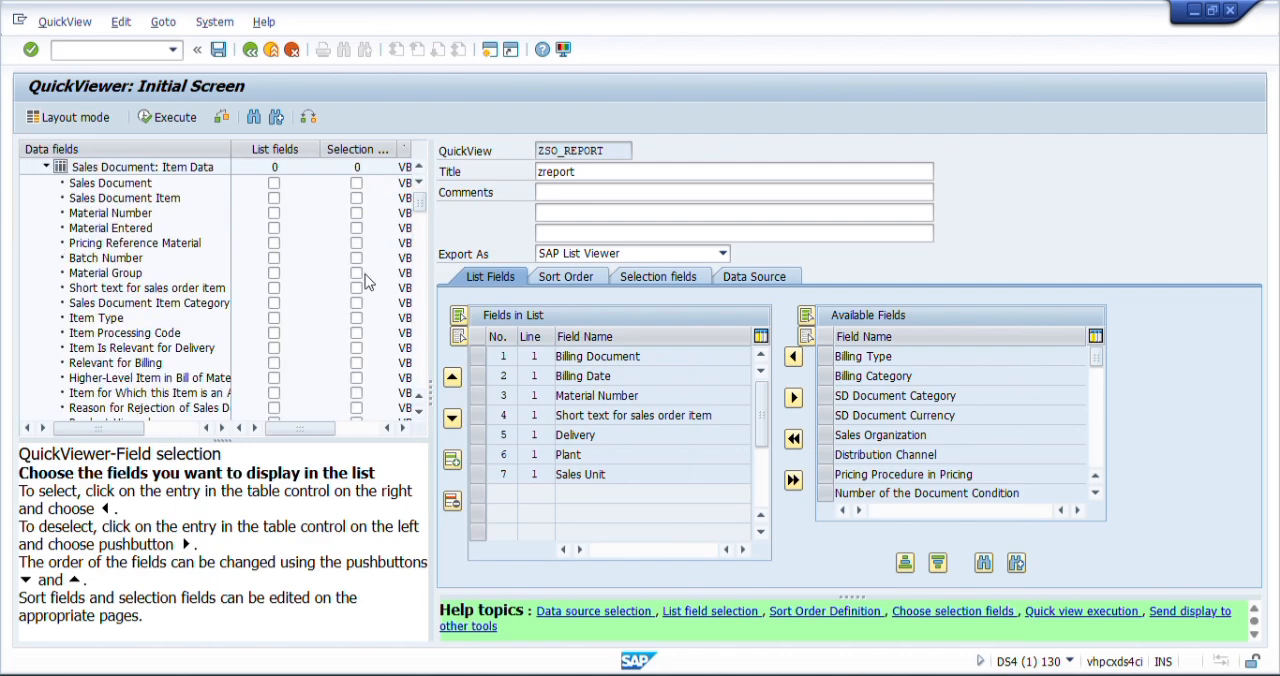
{"action": "left_click", "coordinate": [274, 183]}
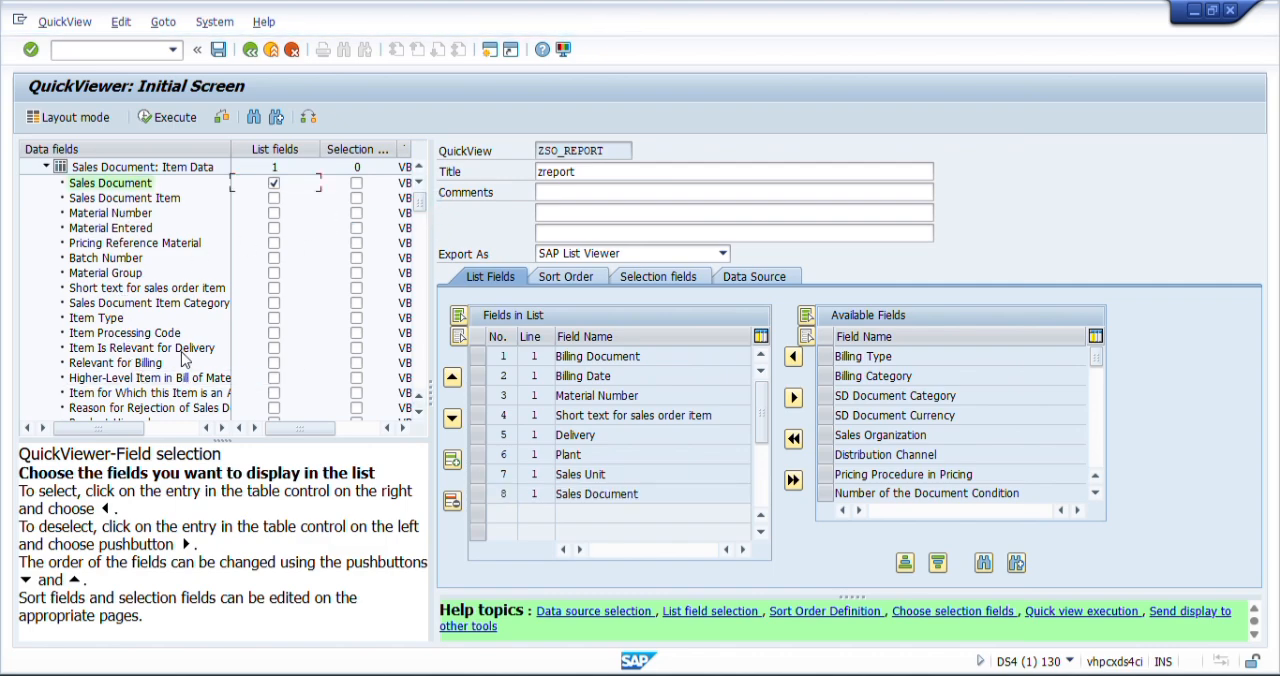
{"action": "left_click_drag", "start_coordinate": [420, 203], "coordinate": [419, 218]}
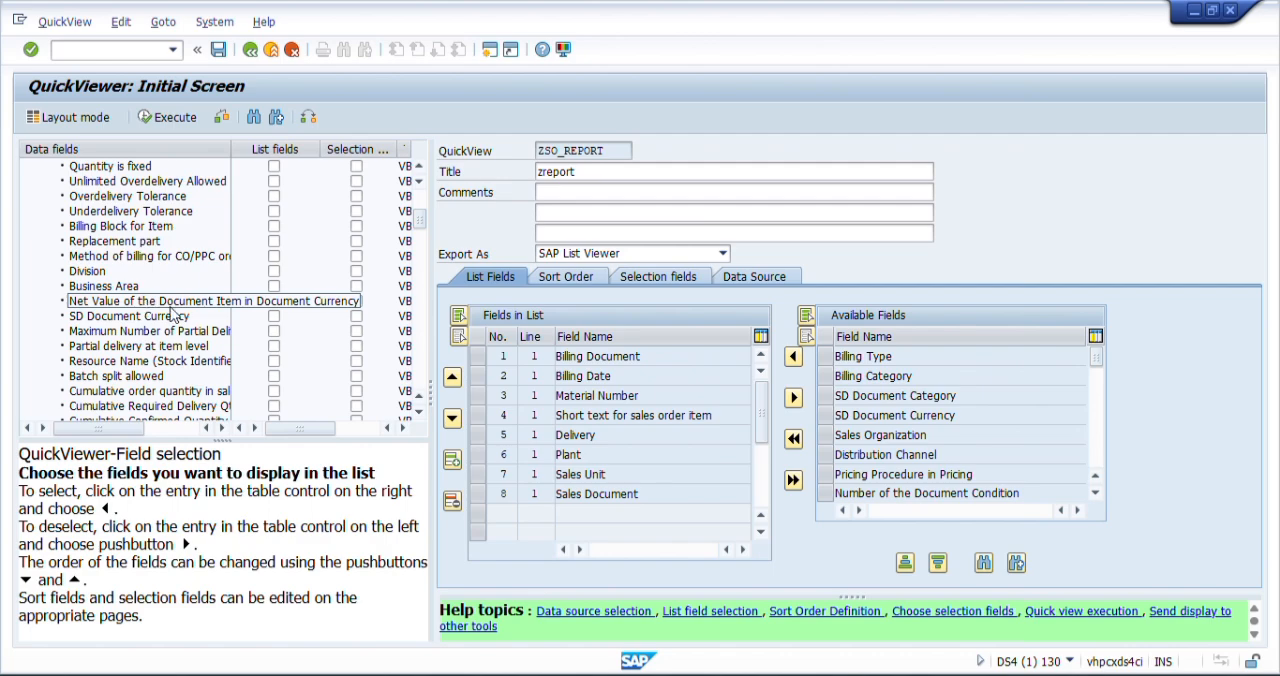
{"action": "left_click", "coordinate": [274, 300]}
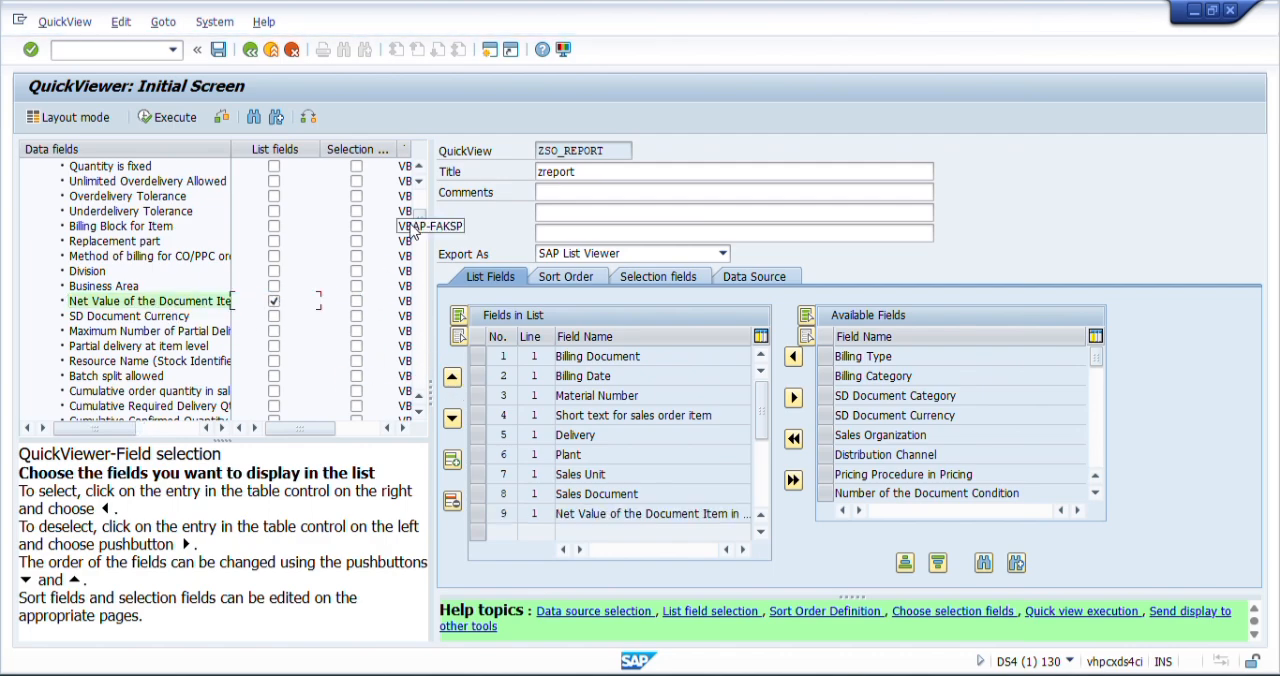
{"action": "left_click", "coordinate": [273, 316]}
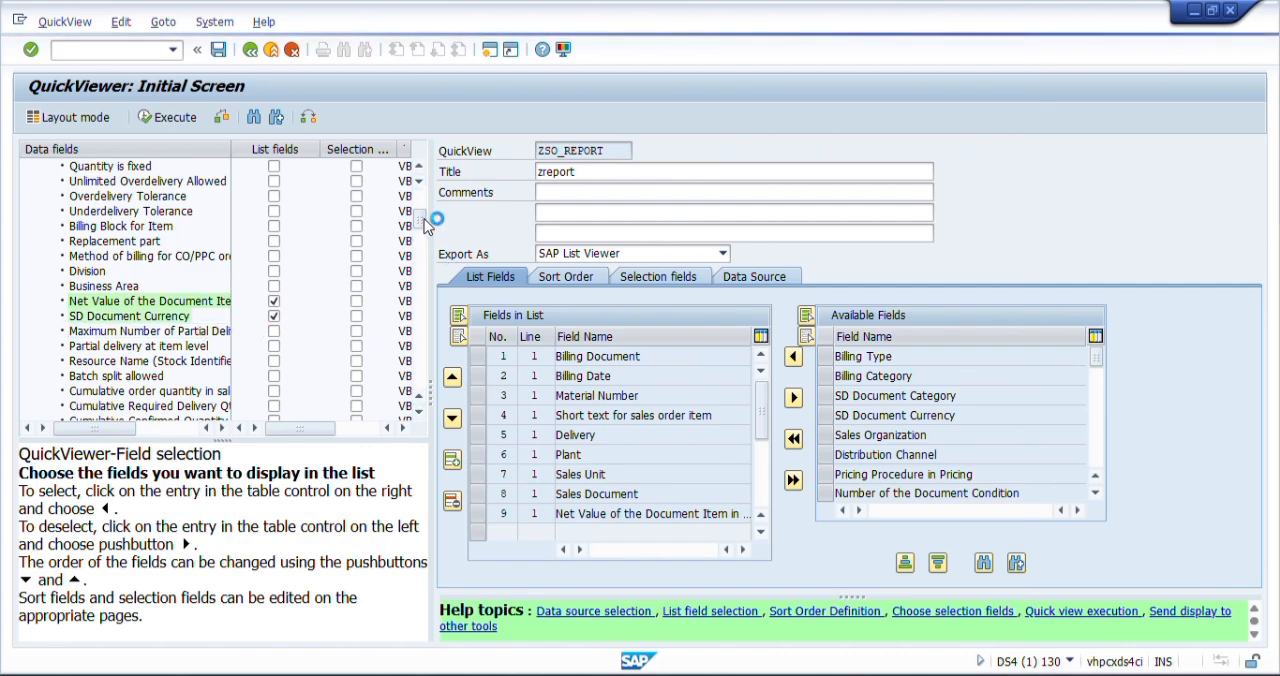
{"action": "left_click_drag", "start_coordinate": [421, 218], "coordinate": [424, 338]}
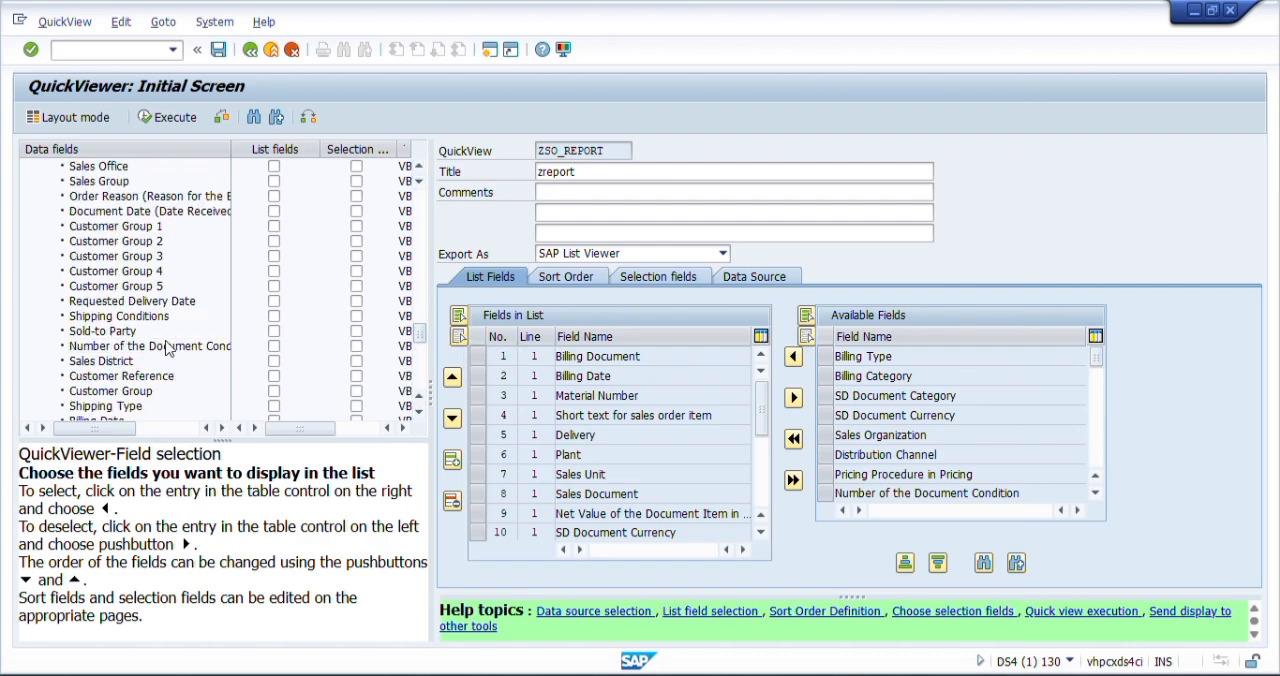
{"action": "left_click", "coordinate": [274, 331]}
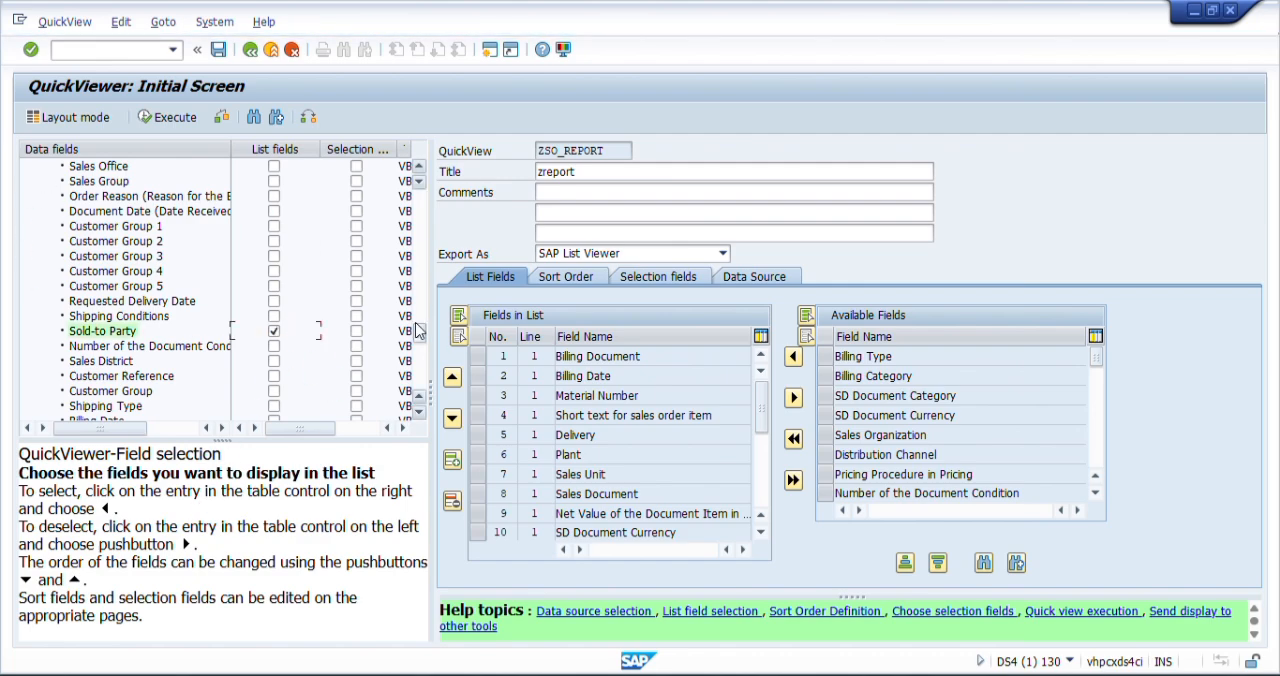
{"action": "left_click_drag", "start_coordinate": [416, 341], "coordinate": [420, 192]}
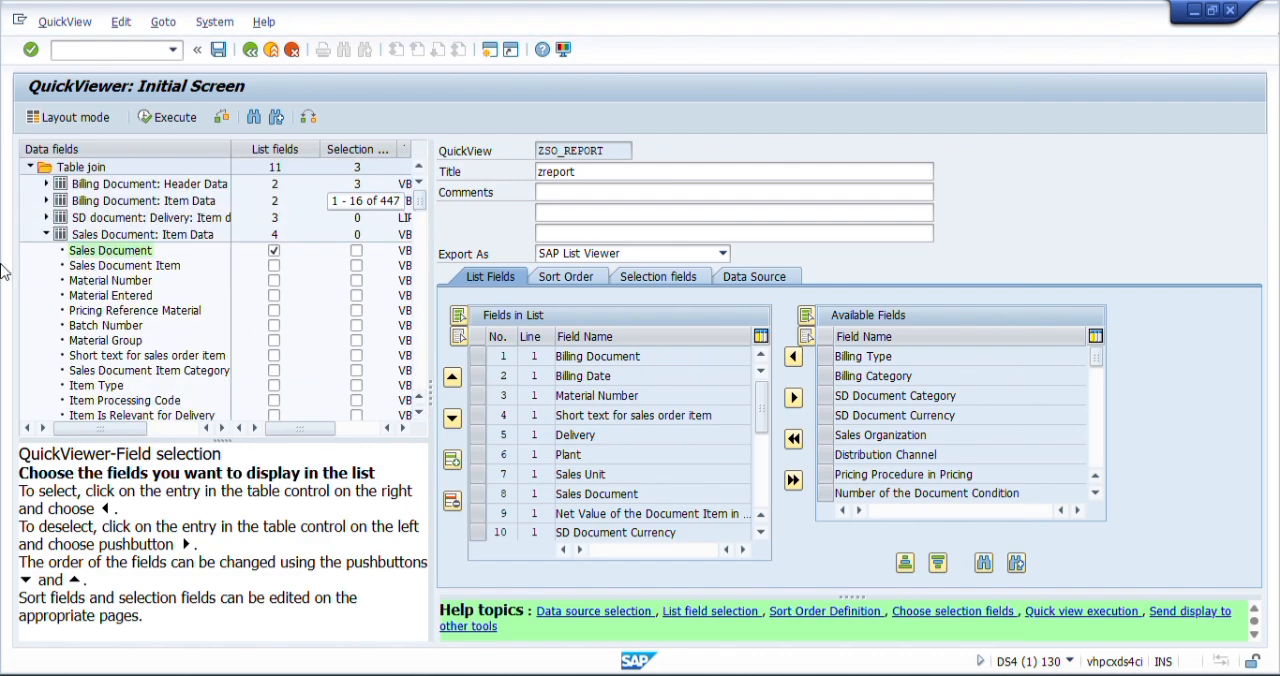
{"action": "left_click", "coordinate": [46, 234]}
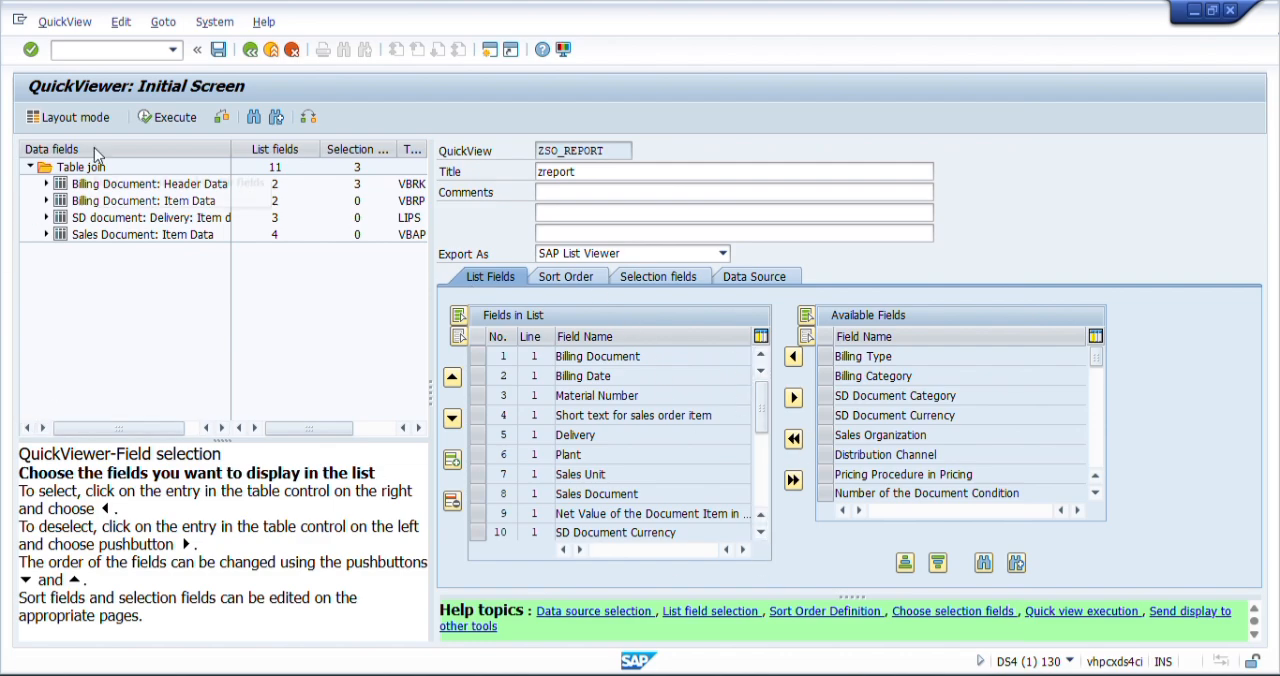
- Execute the QuickView past the log display, run it with empty selections for a maximum of 100 datasets, and review the list to its end
{"action": "left_click", "coordinate": [169, 118]}
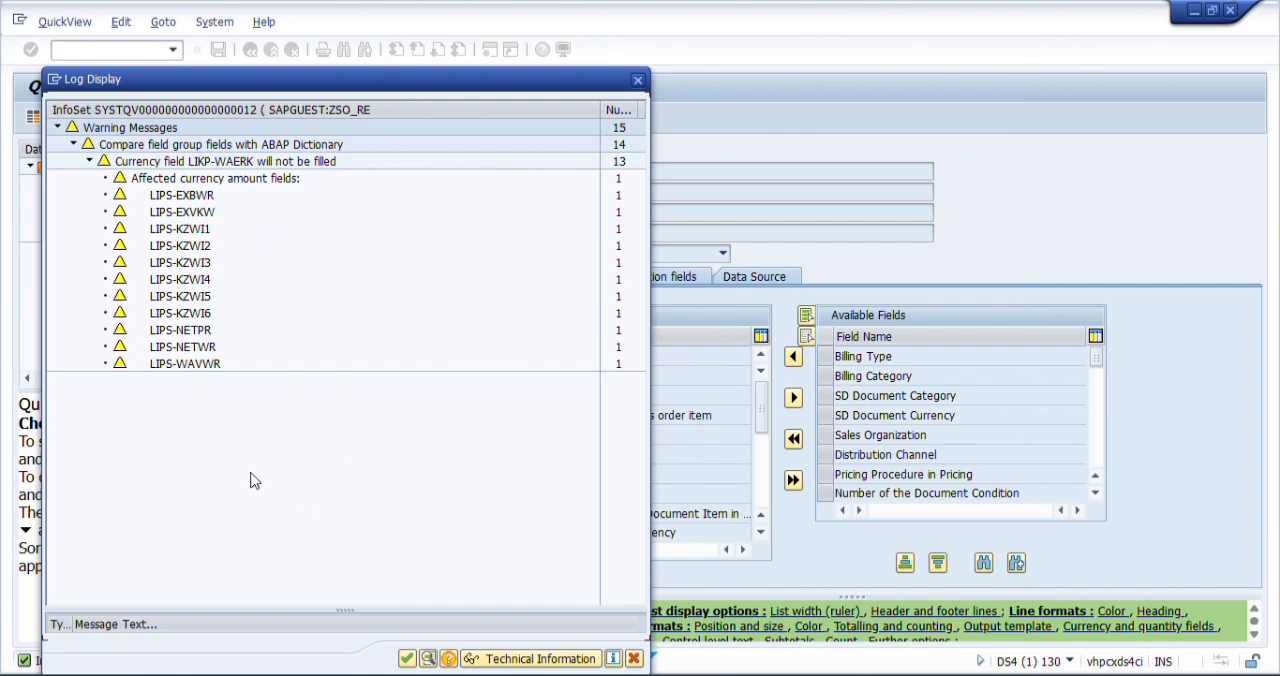
{"action": "left_click", "coordinate": [407, 658]}
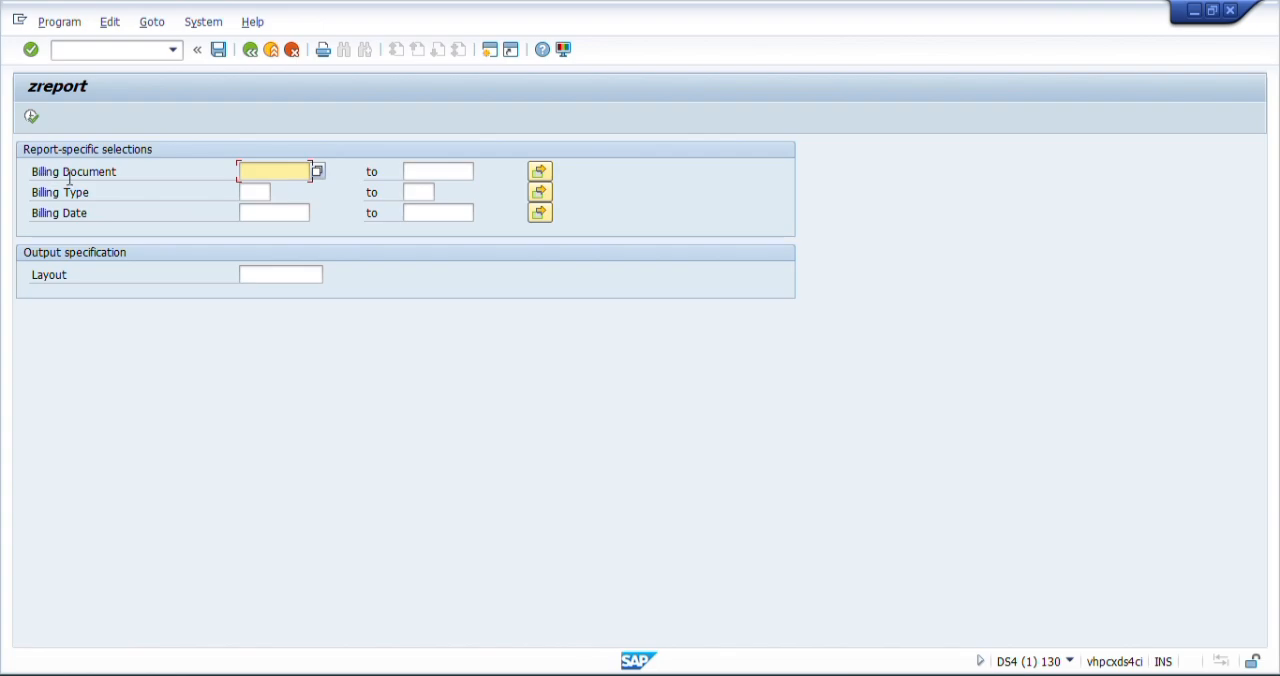
{"action": "left_click", "coordinate": [139, 173]}
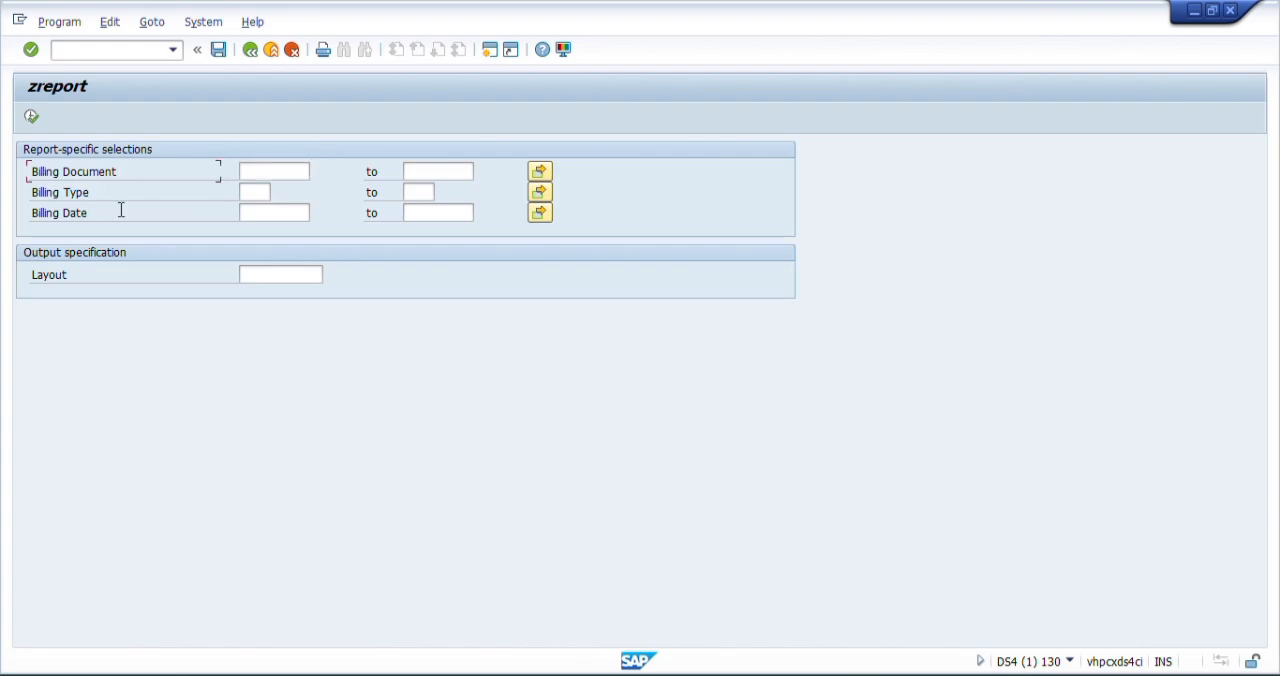
{"action": "left_click", "coordinate": [31, 119]}
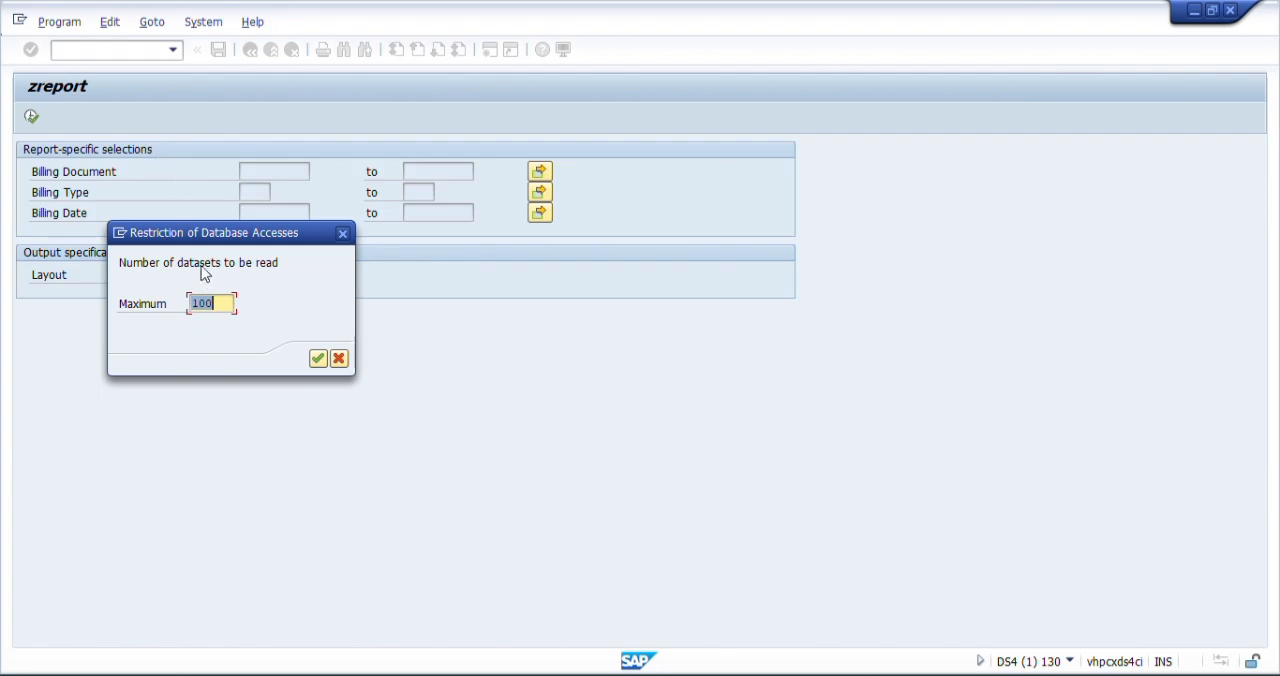
{"action": "left_click", "coordinate": [318, 358]}
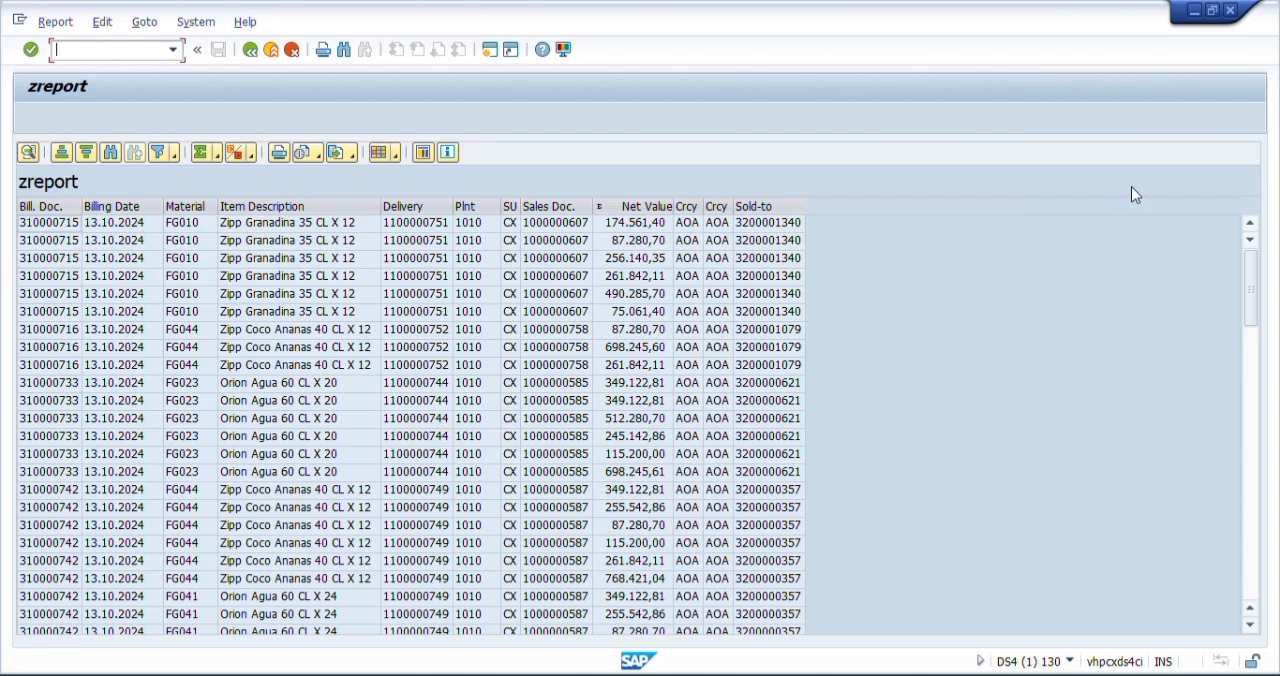
{"action": "left_click_drag", "start_coordinate": [1247, 272], "coordinate": [1250, 580]}
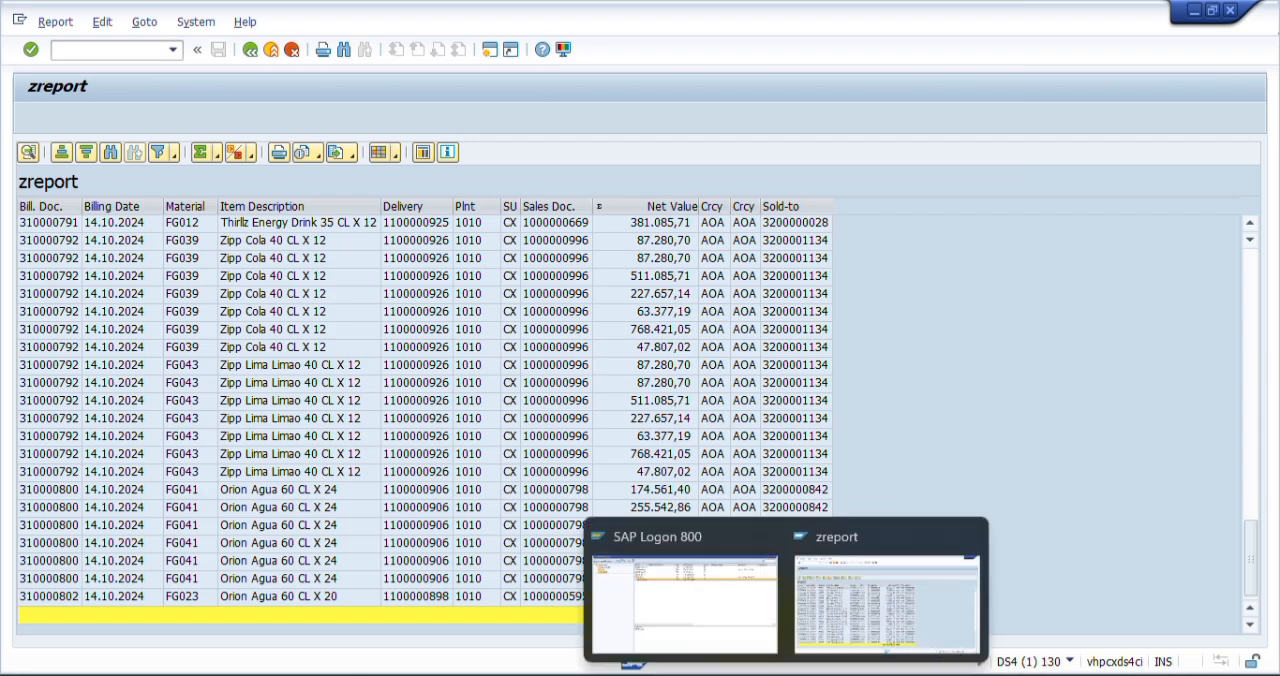
- Switch to the PowerPoint presentation and select the SQ01, SQ02 and SQ03 lines on the Quick report - SQVI slide
{"action": "left_click", "coordinate": [940, 625]}
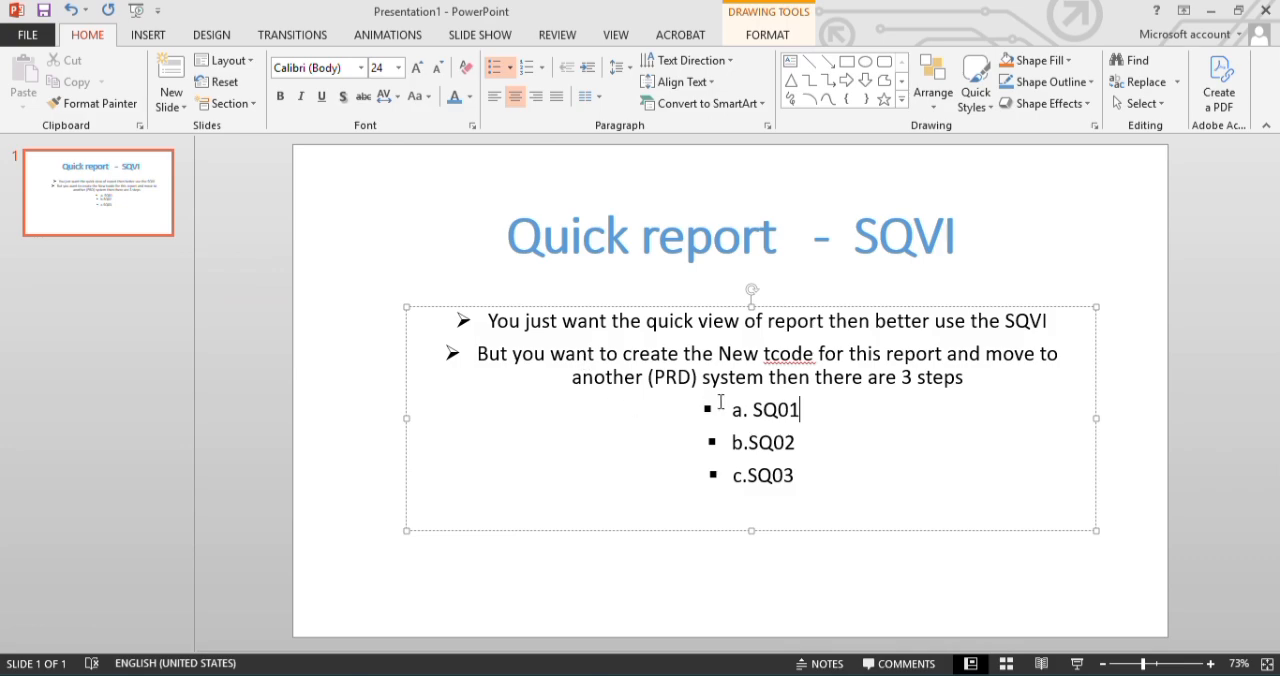
{"action": "left_click_drag", "start_coordinate": [730, 407], "coordinate": [789, 478]}
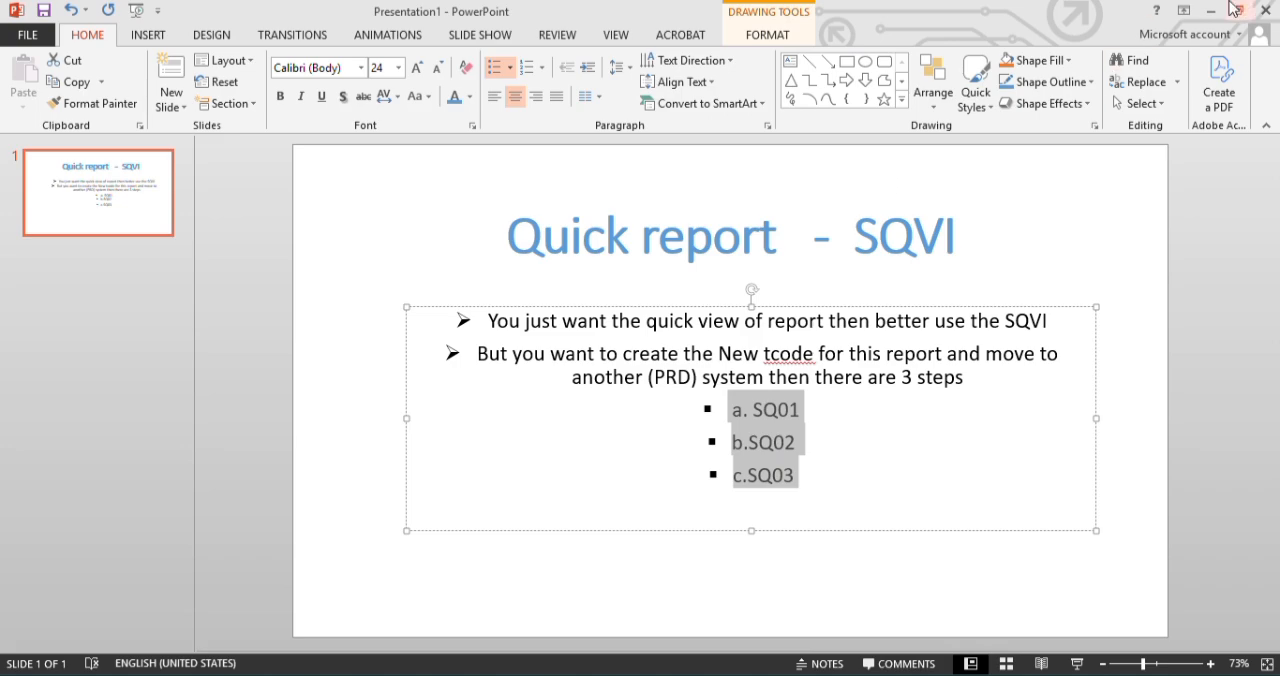
{"action": "mouse_move", "coordinate": [949, 674]}
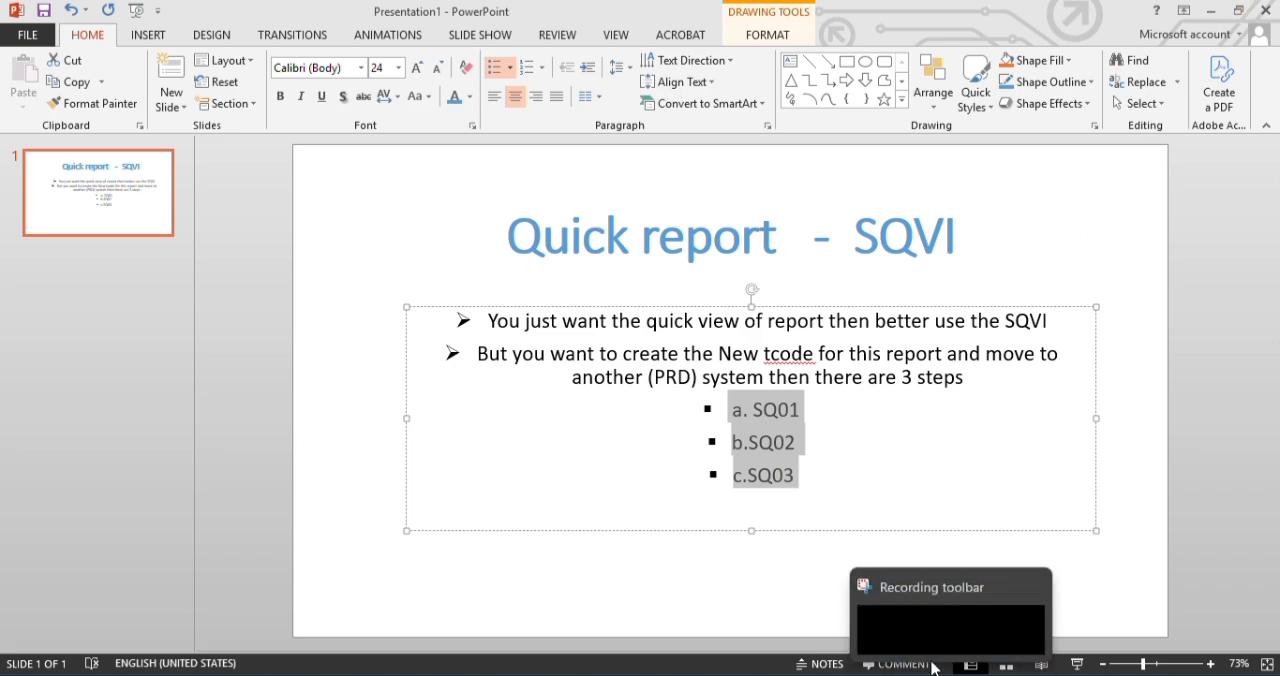
{"action": "left_click", "coordinate": [927, 623]}
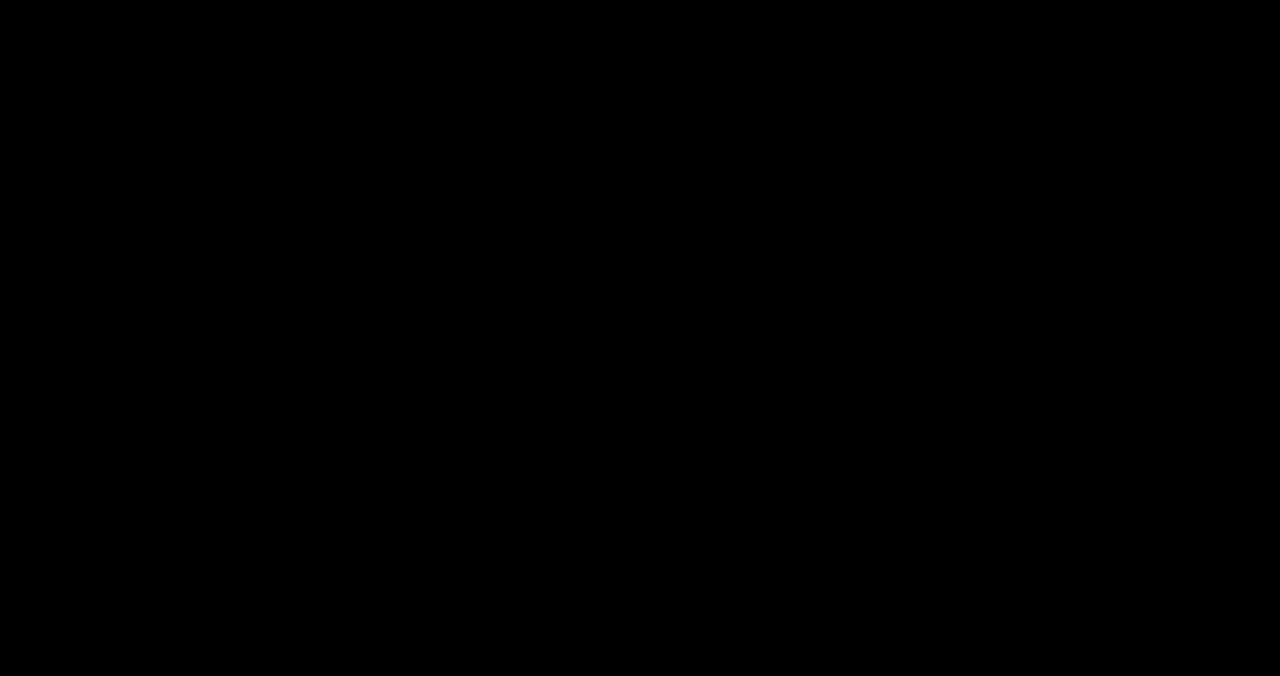